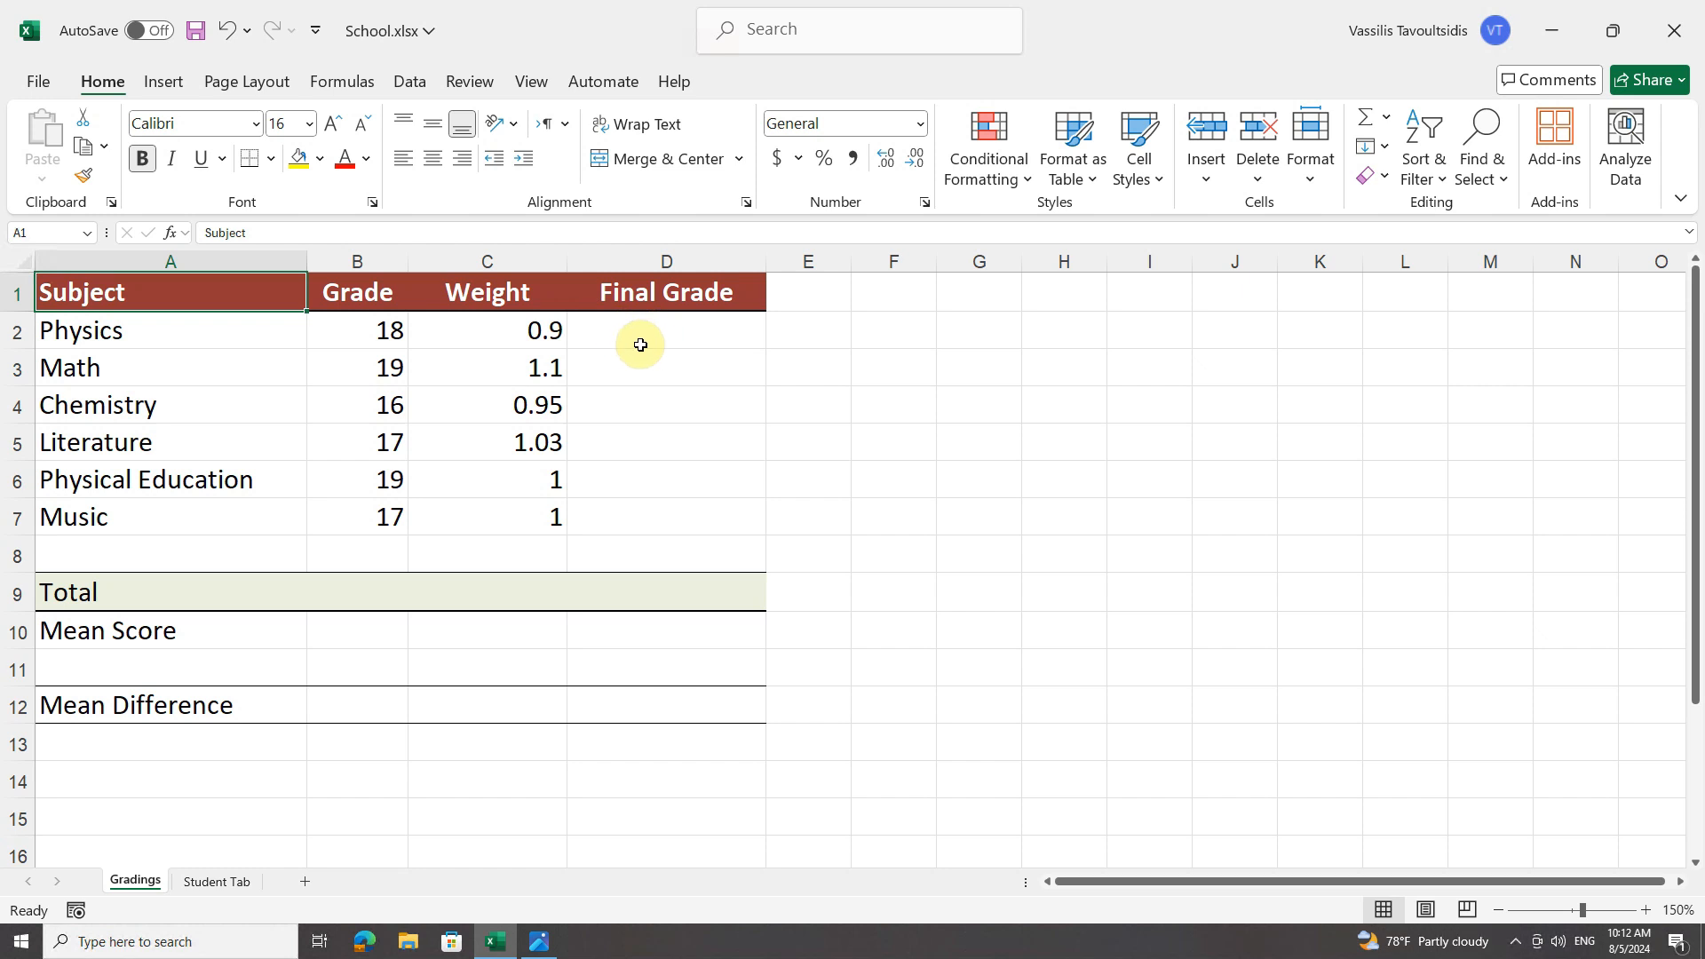
Calculate the Physics final grade in D2 with the formula =b2*c2.
click(643, 341)
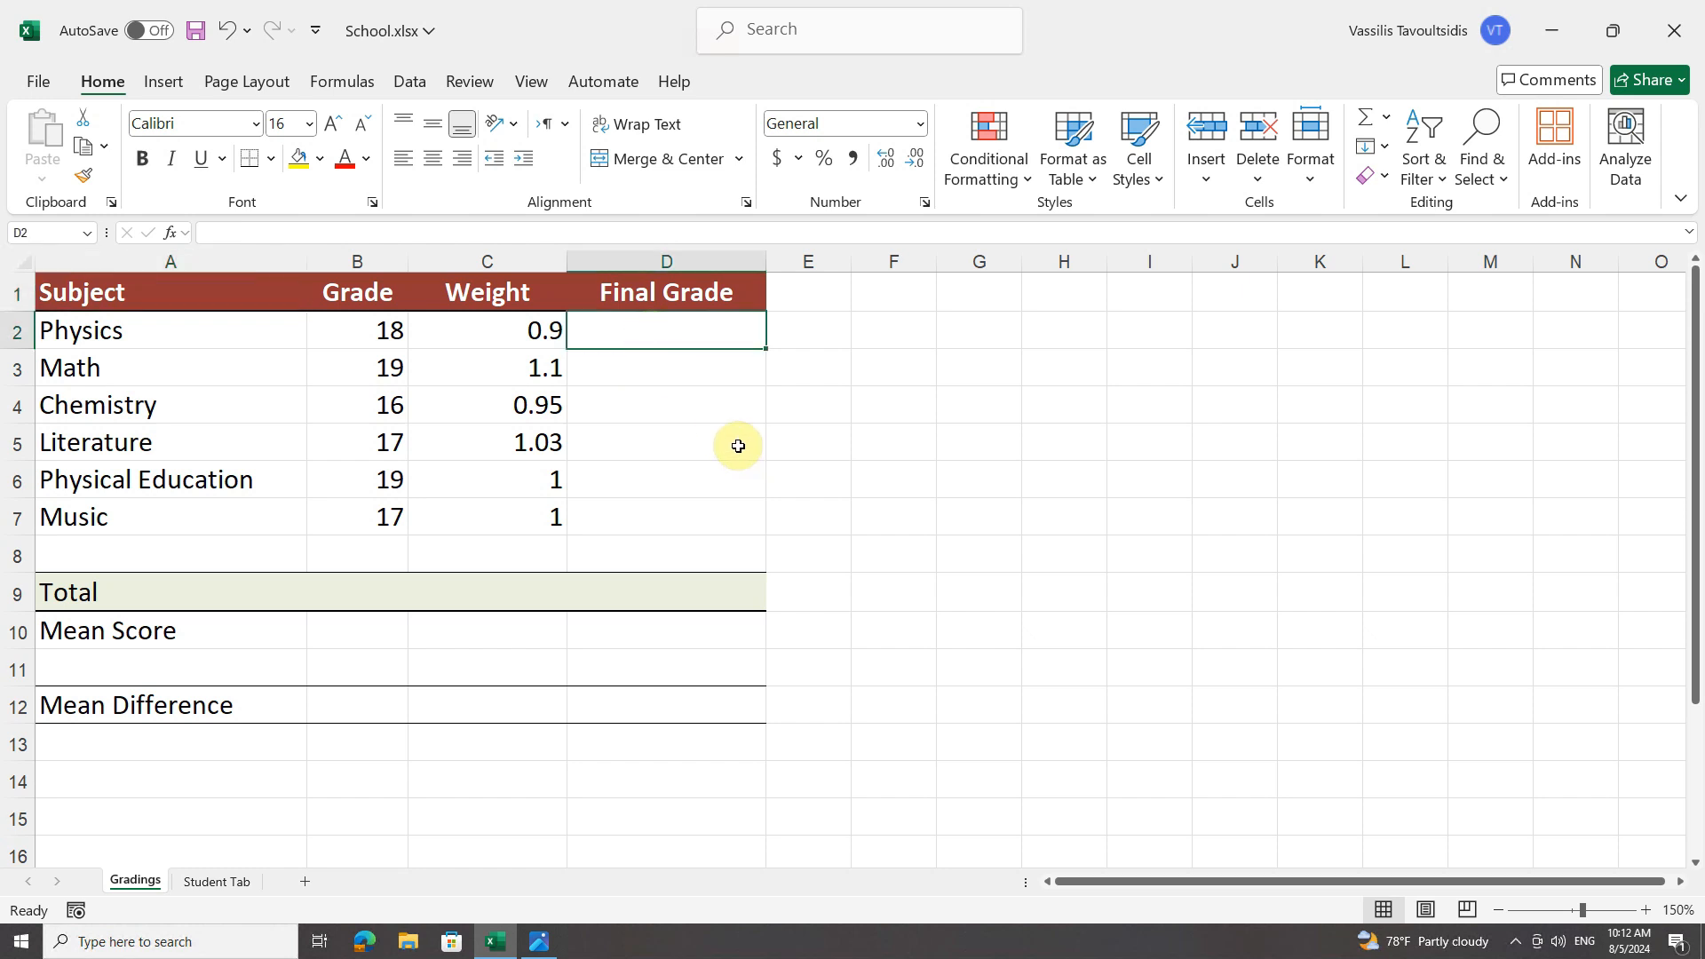
text(=)
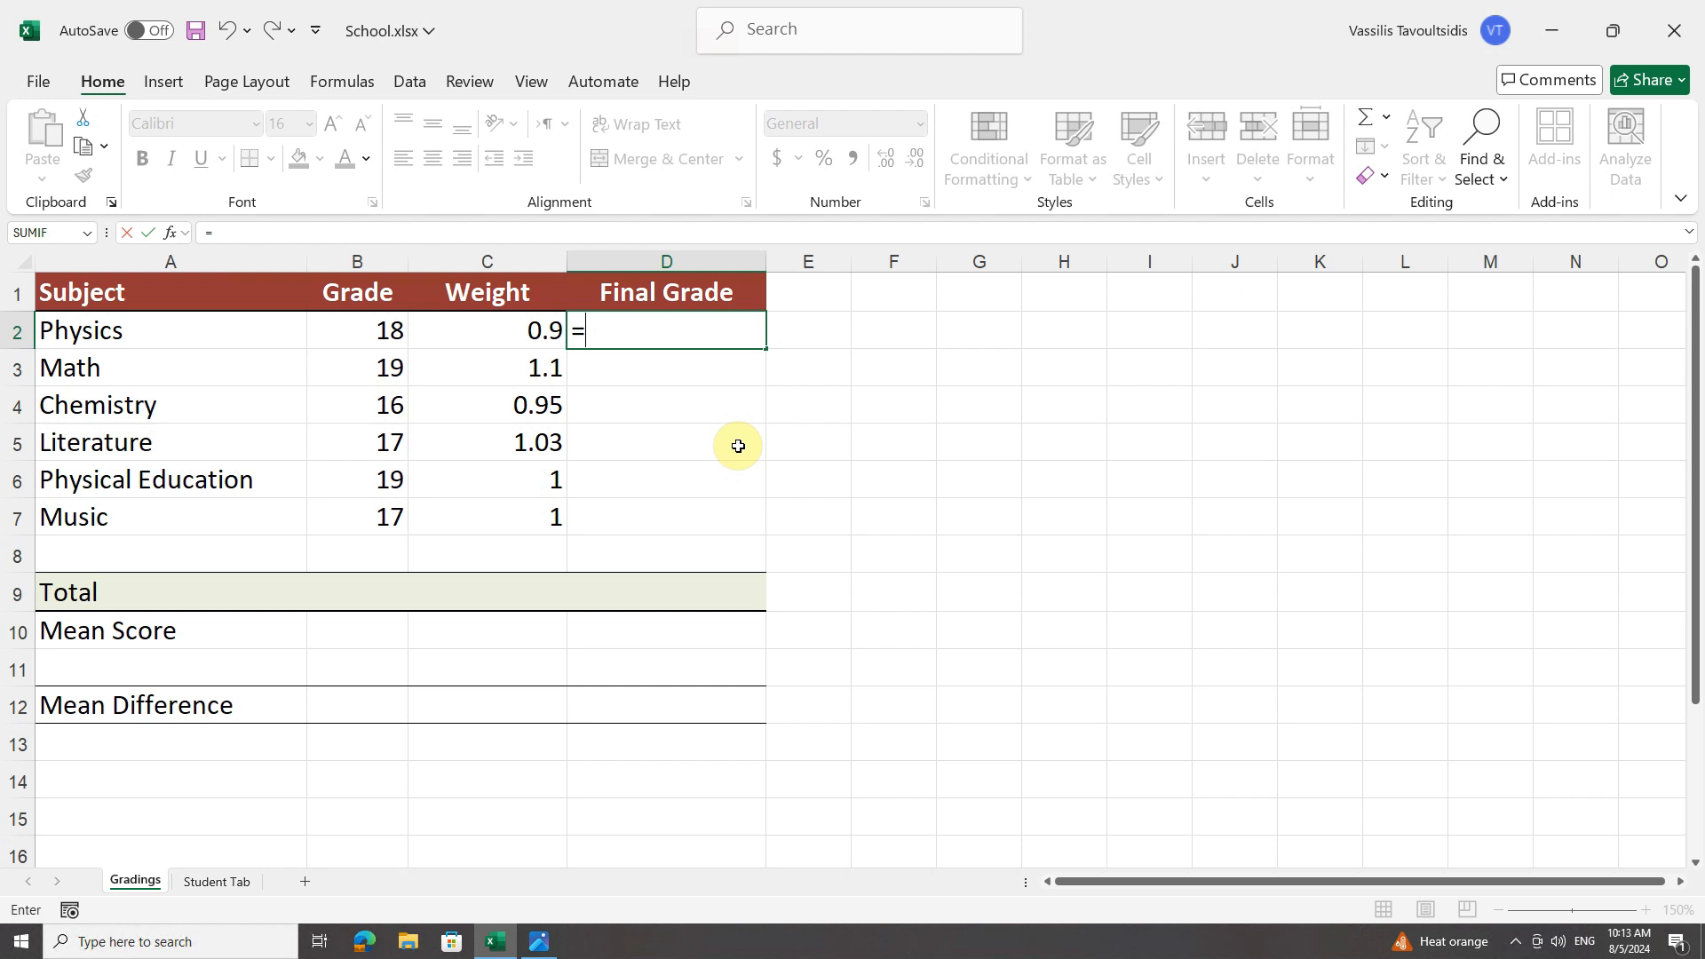
text(b2)
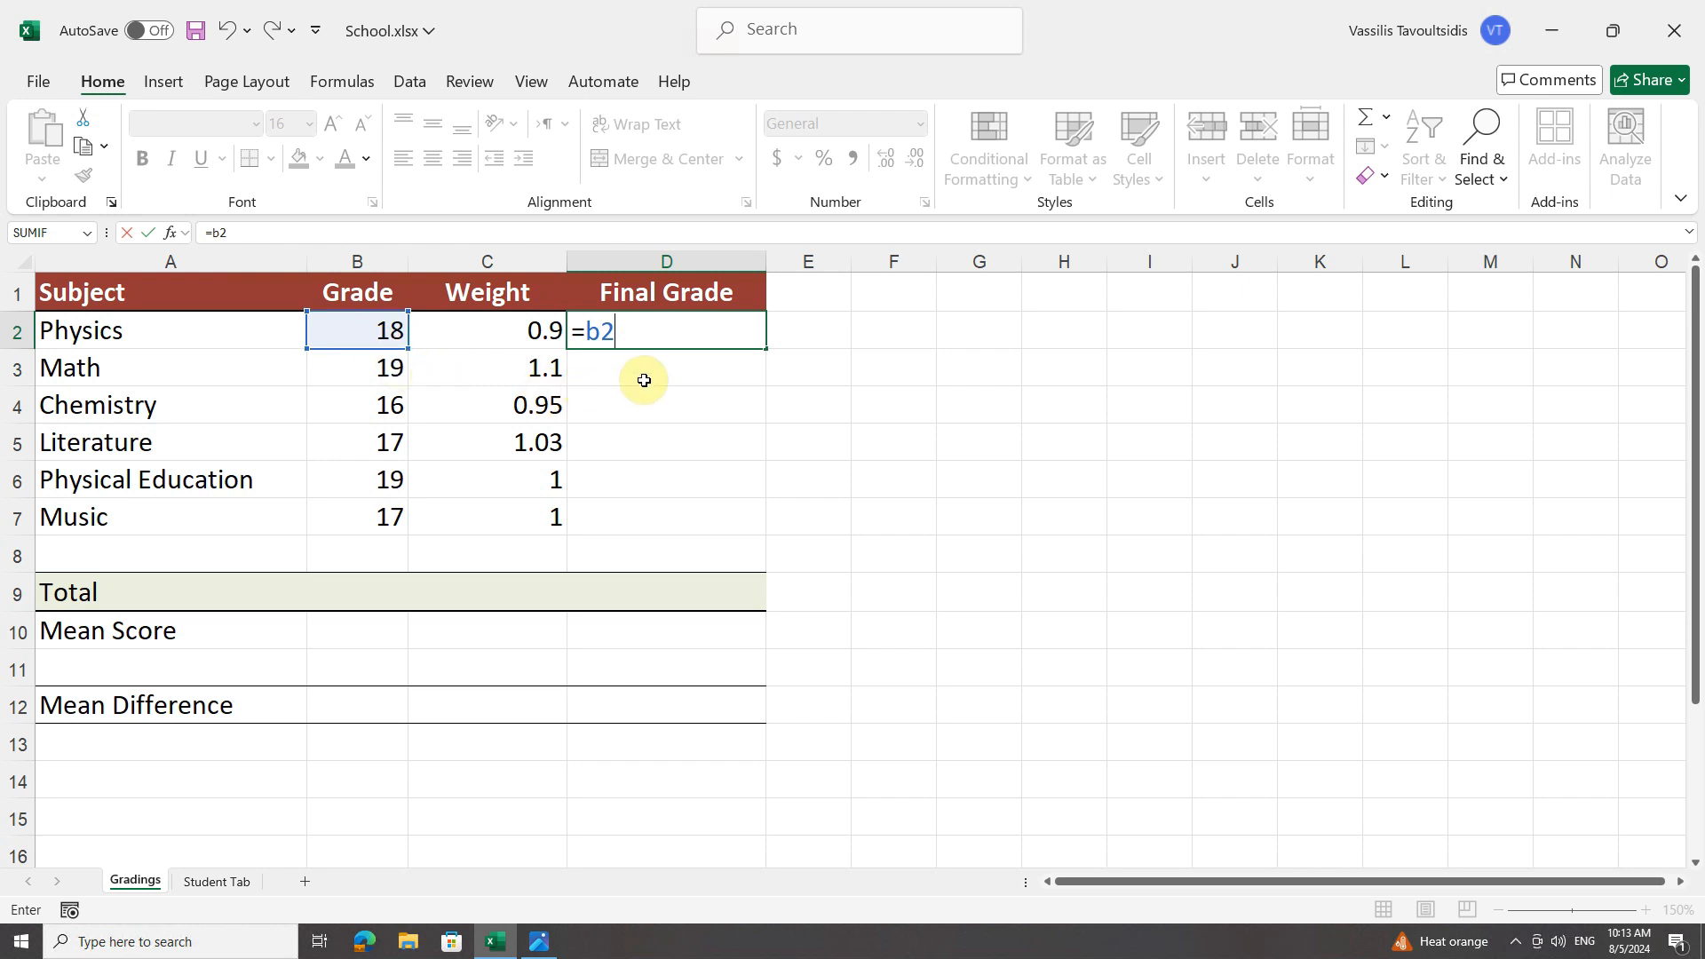
text(*c2)
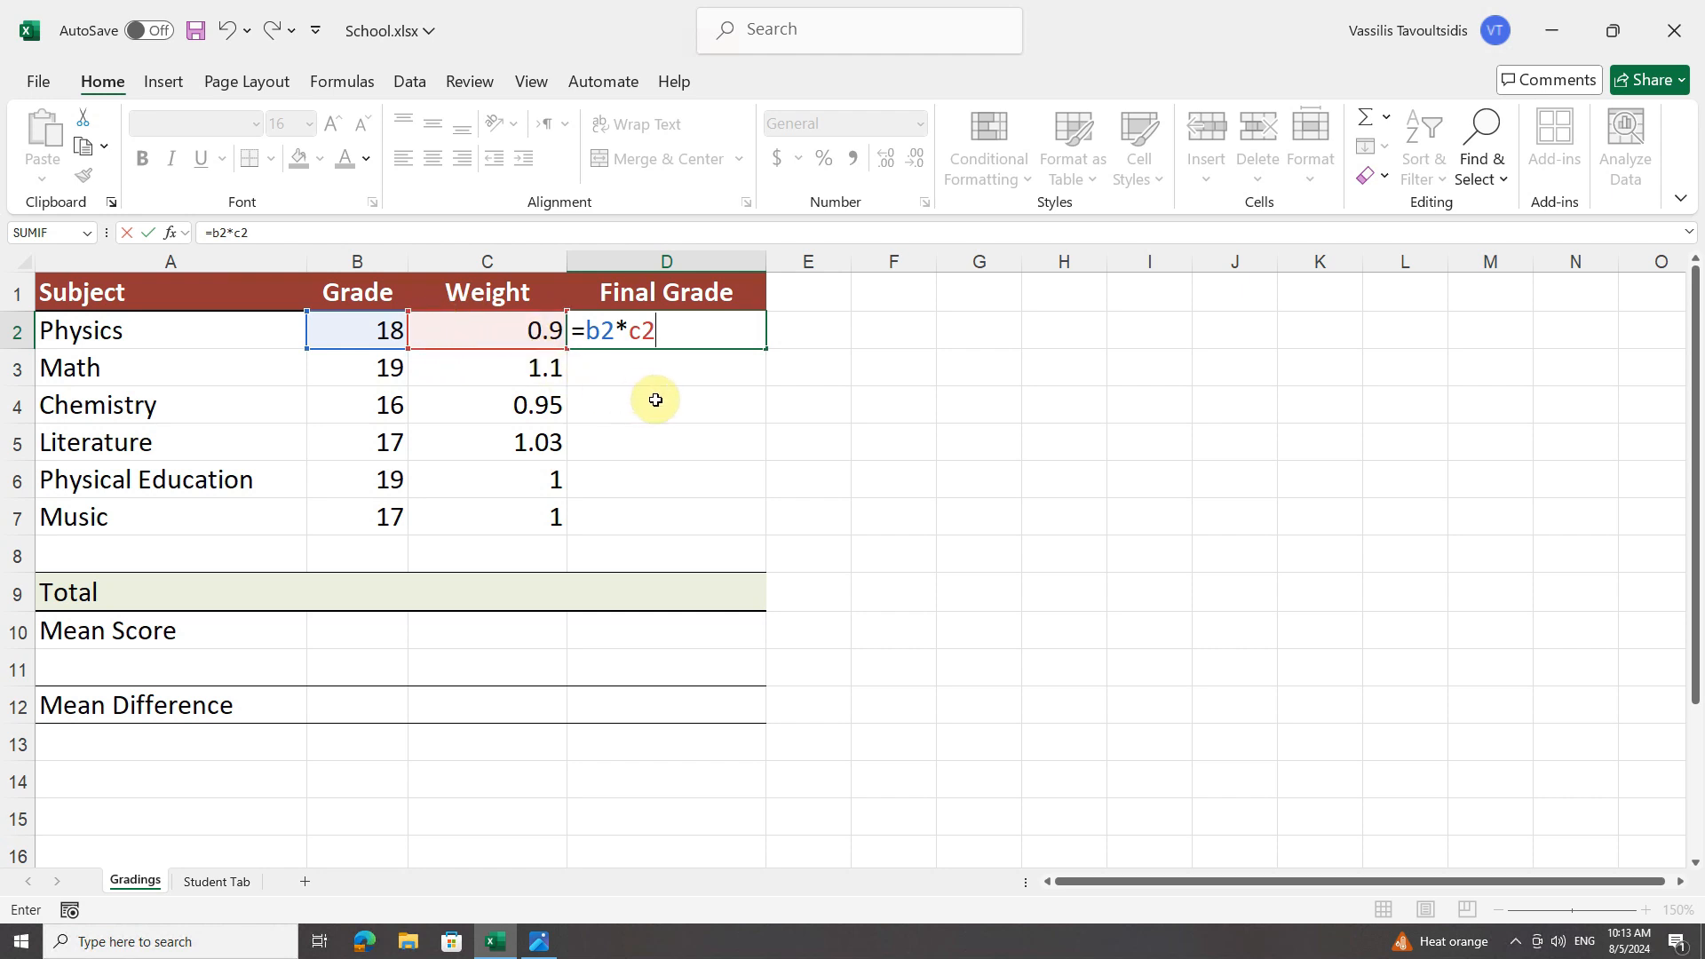
key(Return)
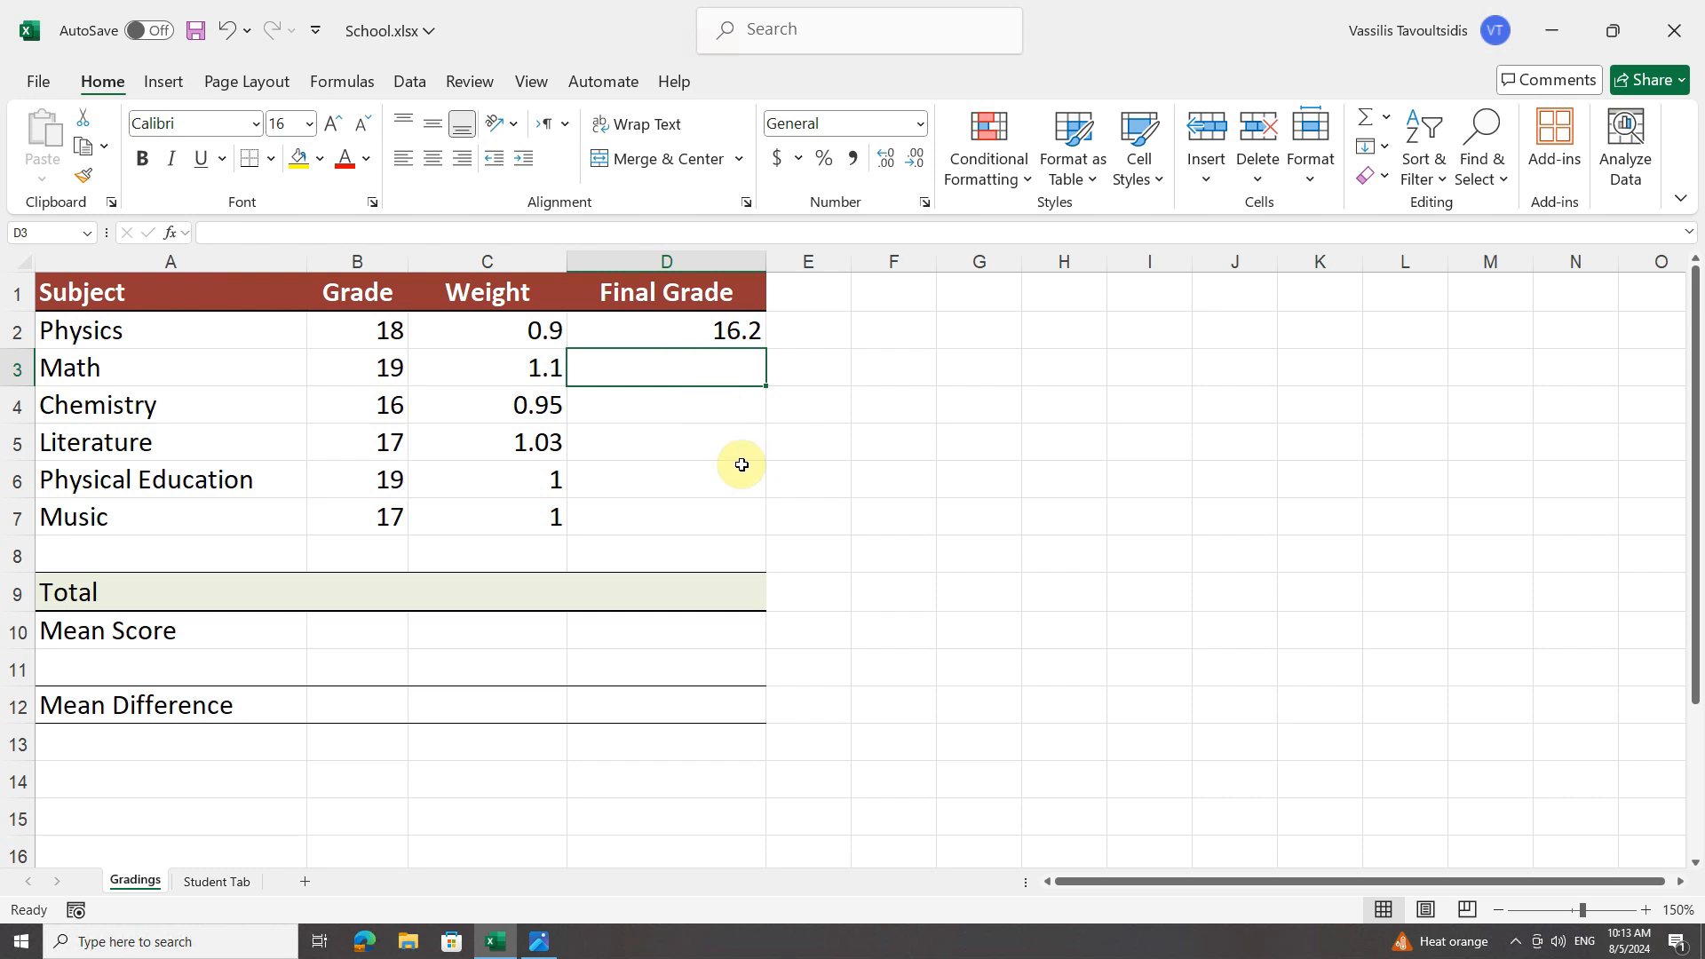
Enter b3*c3 without an equals sign in the Math row's Final Grade cell, D3.
text(b3)
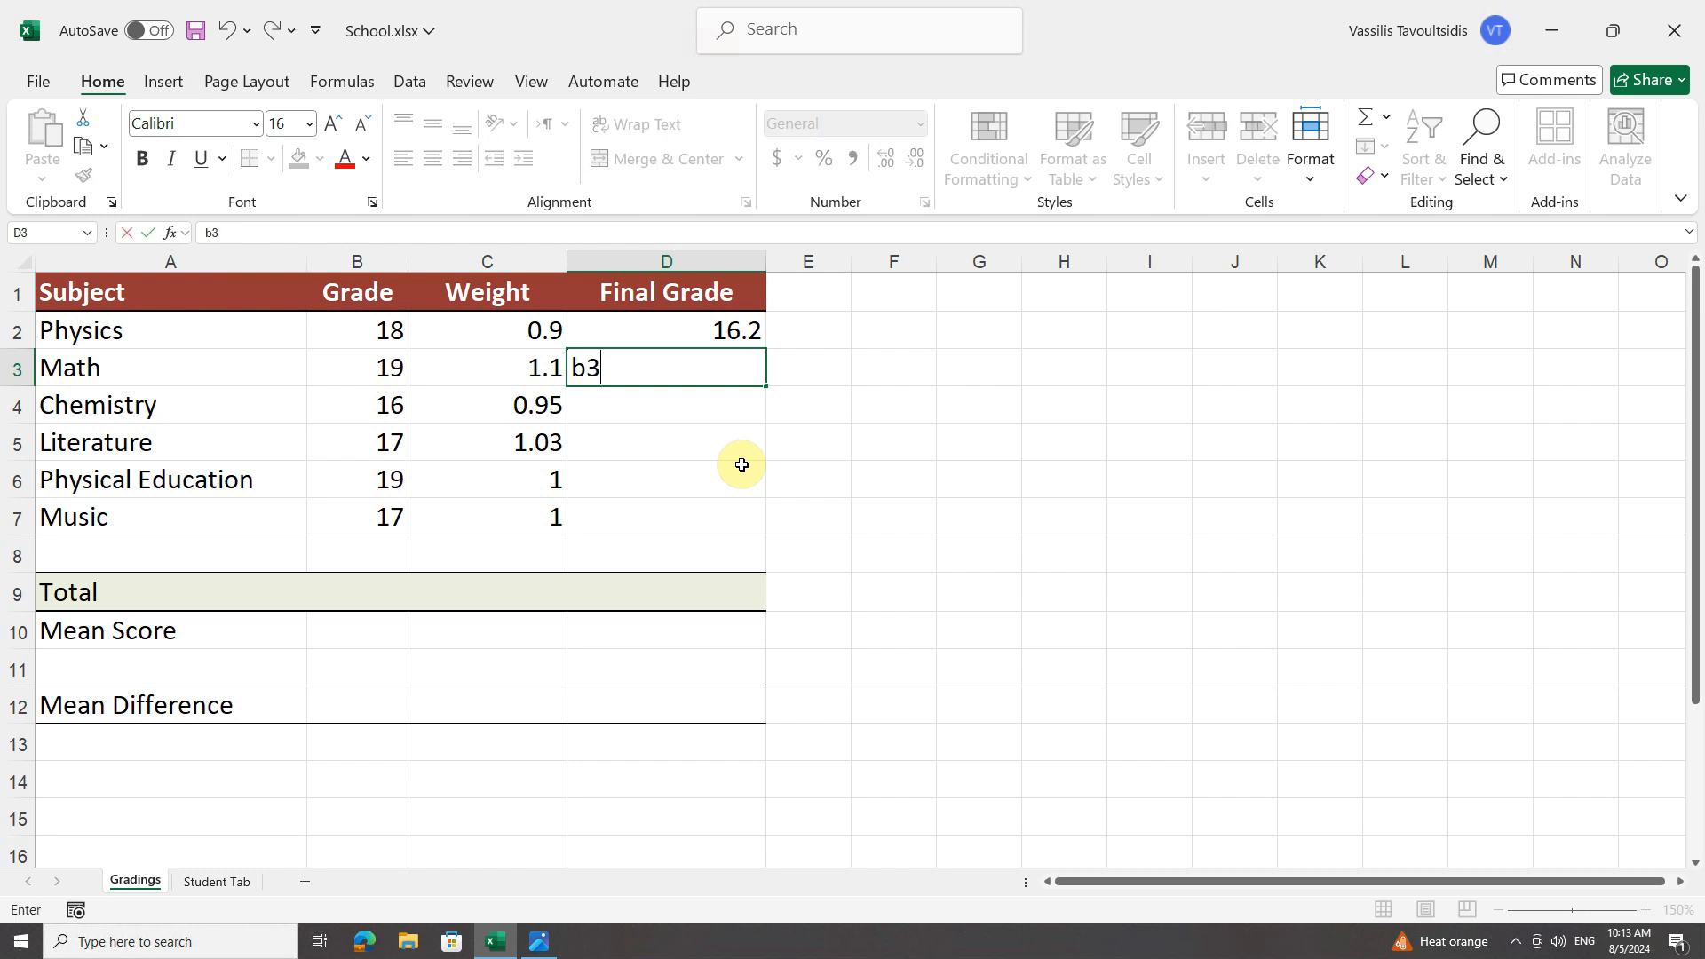
text(*c3)
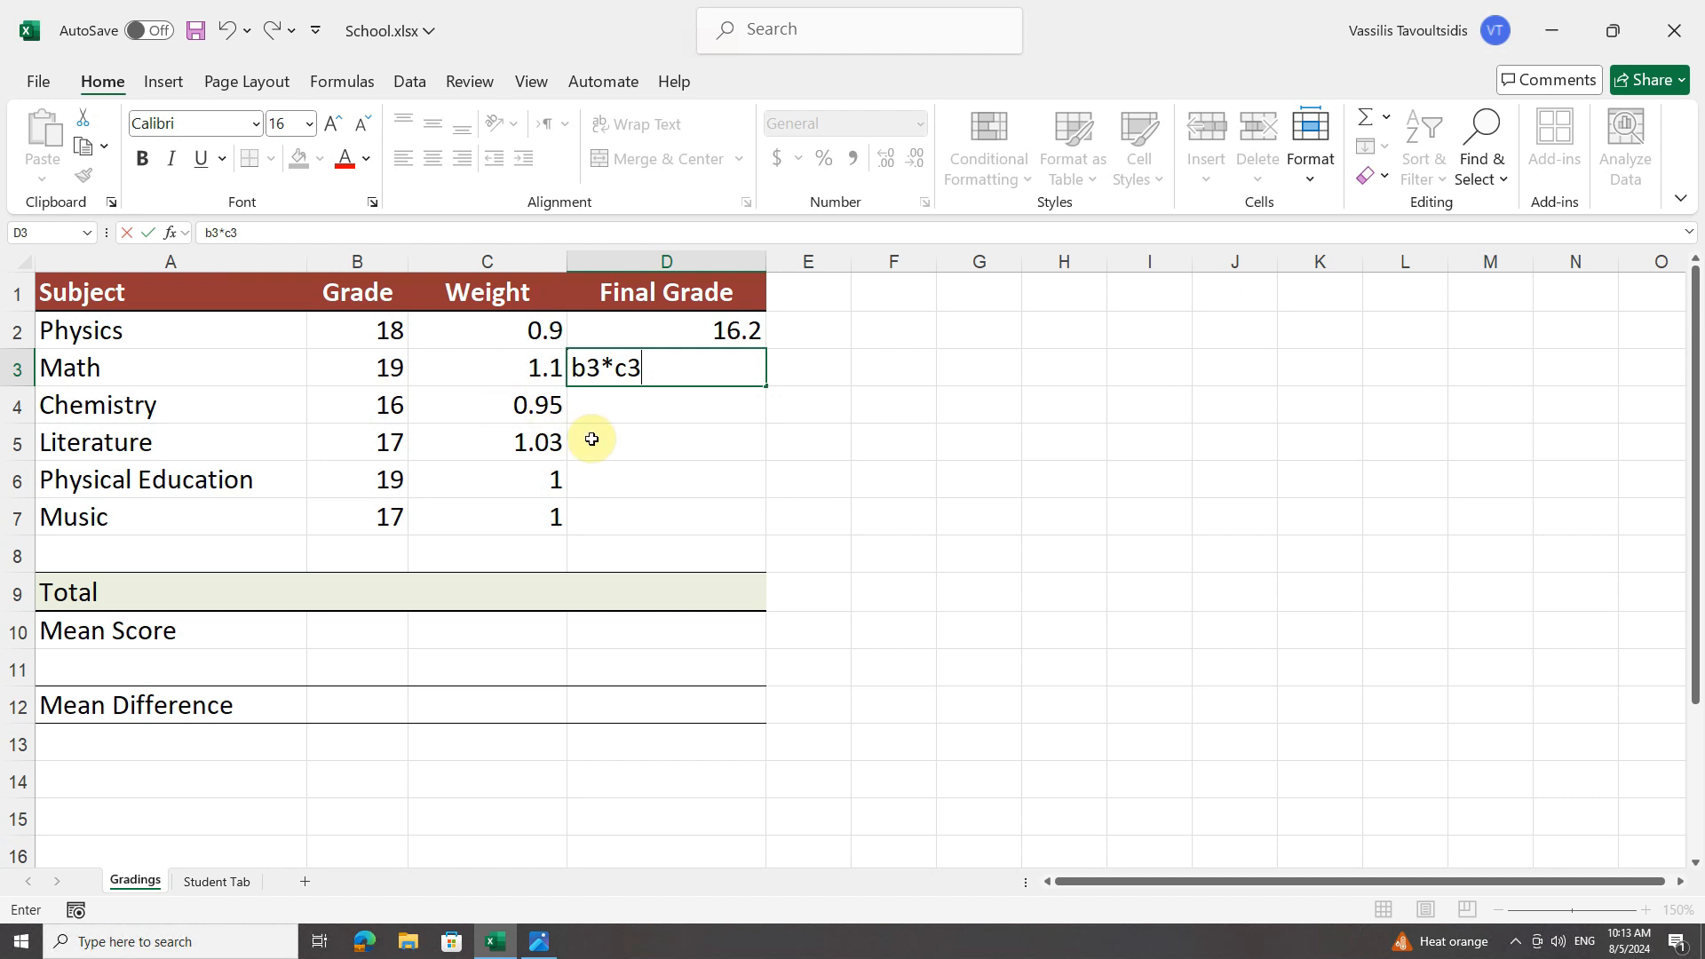
key(Return)
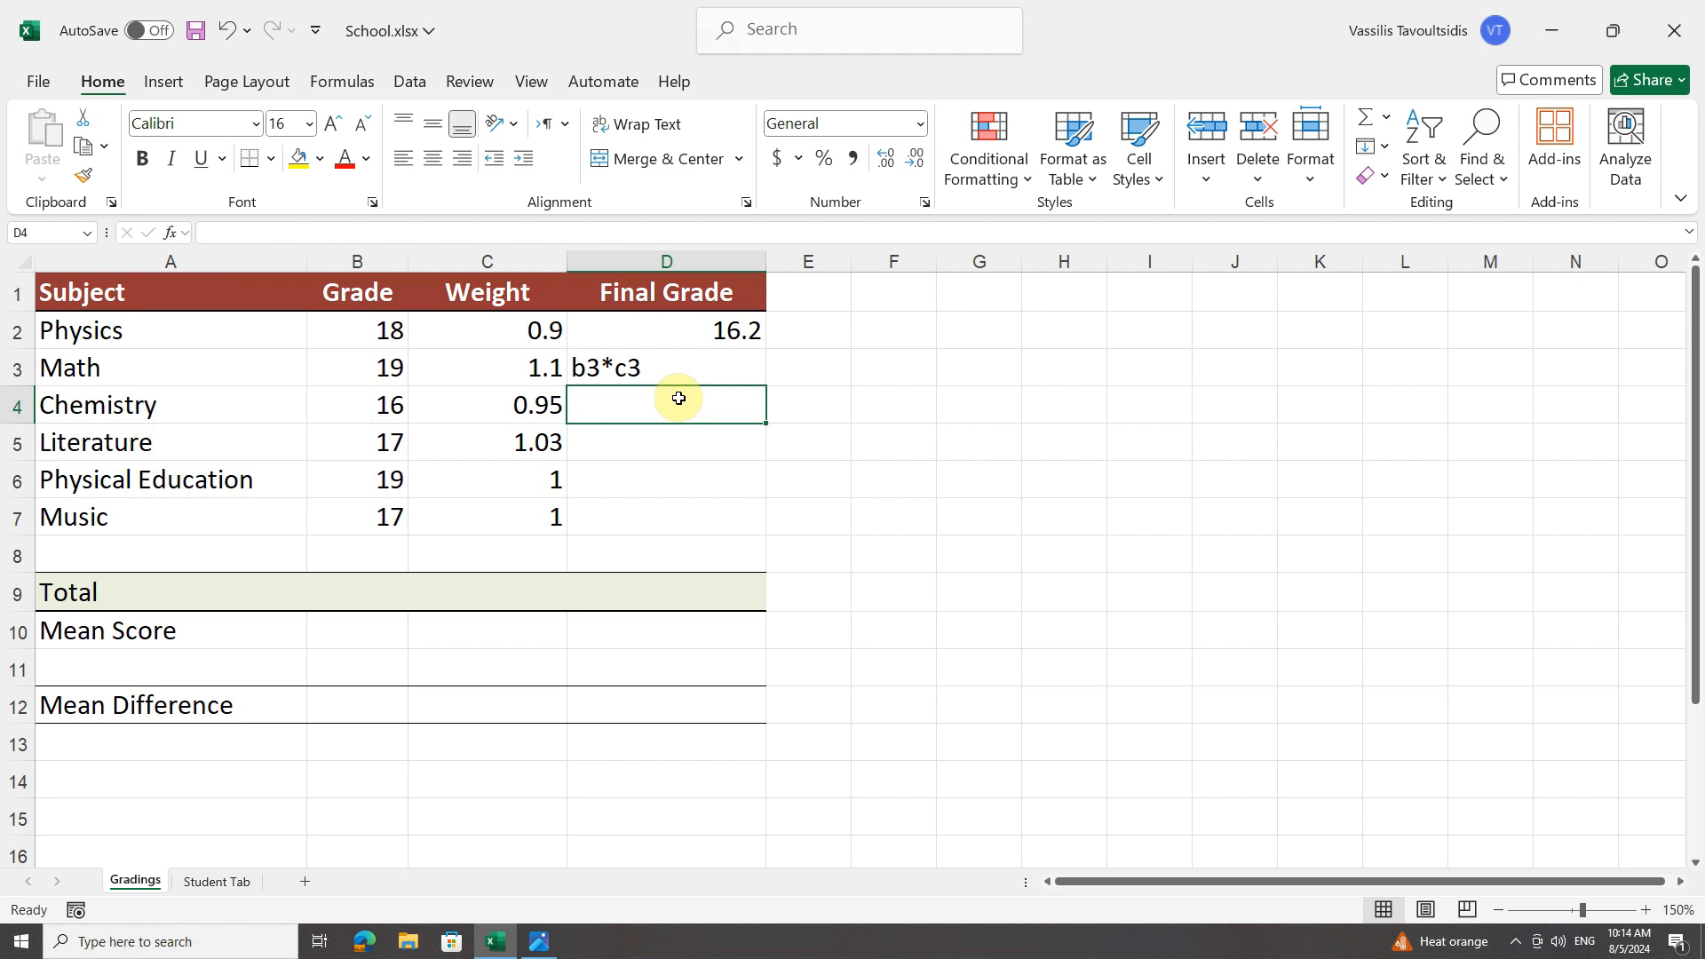
Turn the Math entry in D3 into a formula by adding an equals sign before b3*c3.
click(644, 366)
double_click(576, 367)
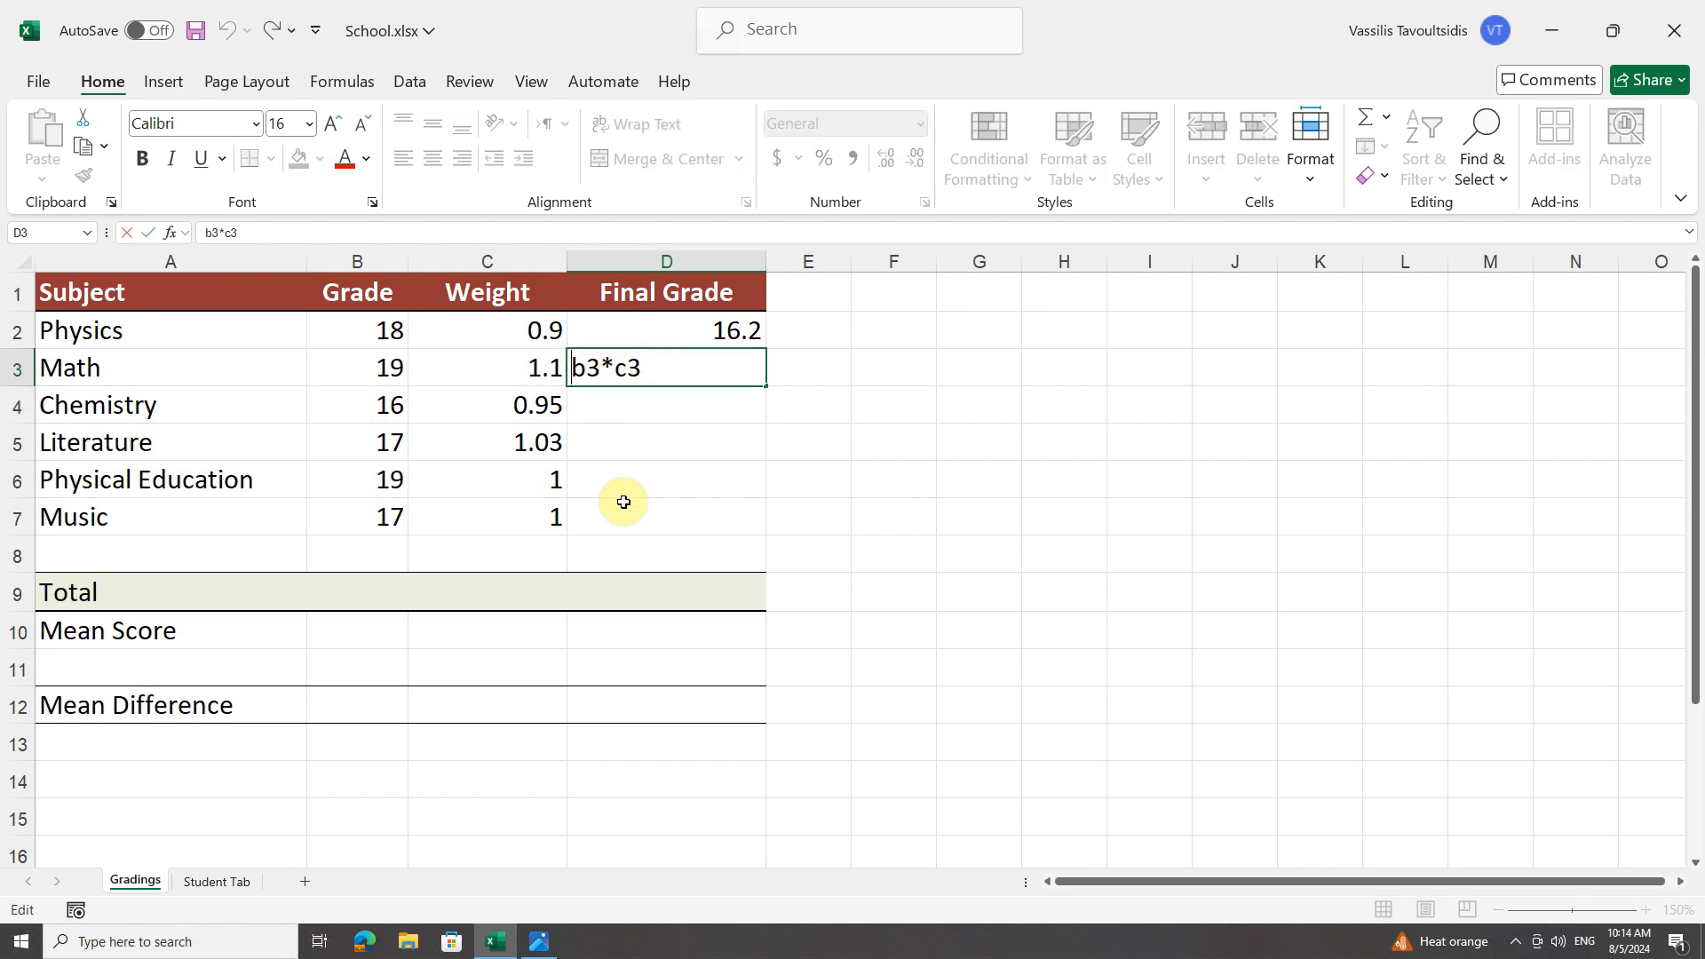
text(=)
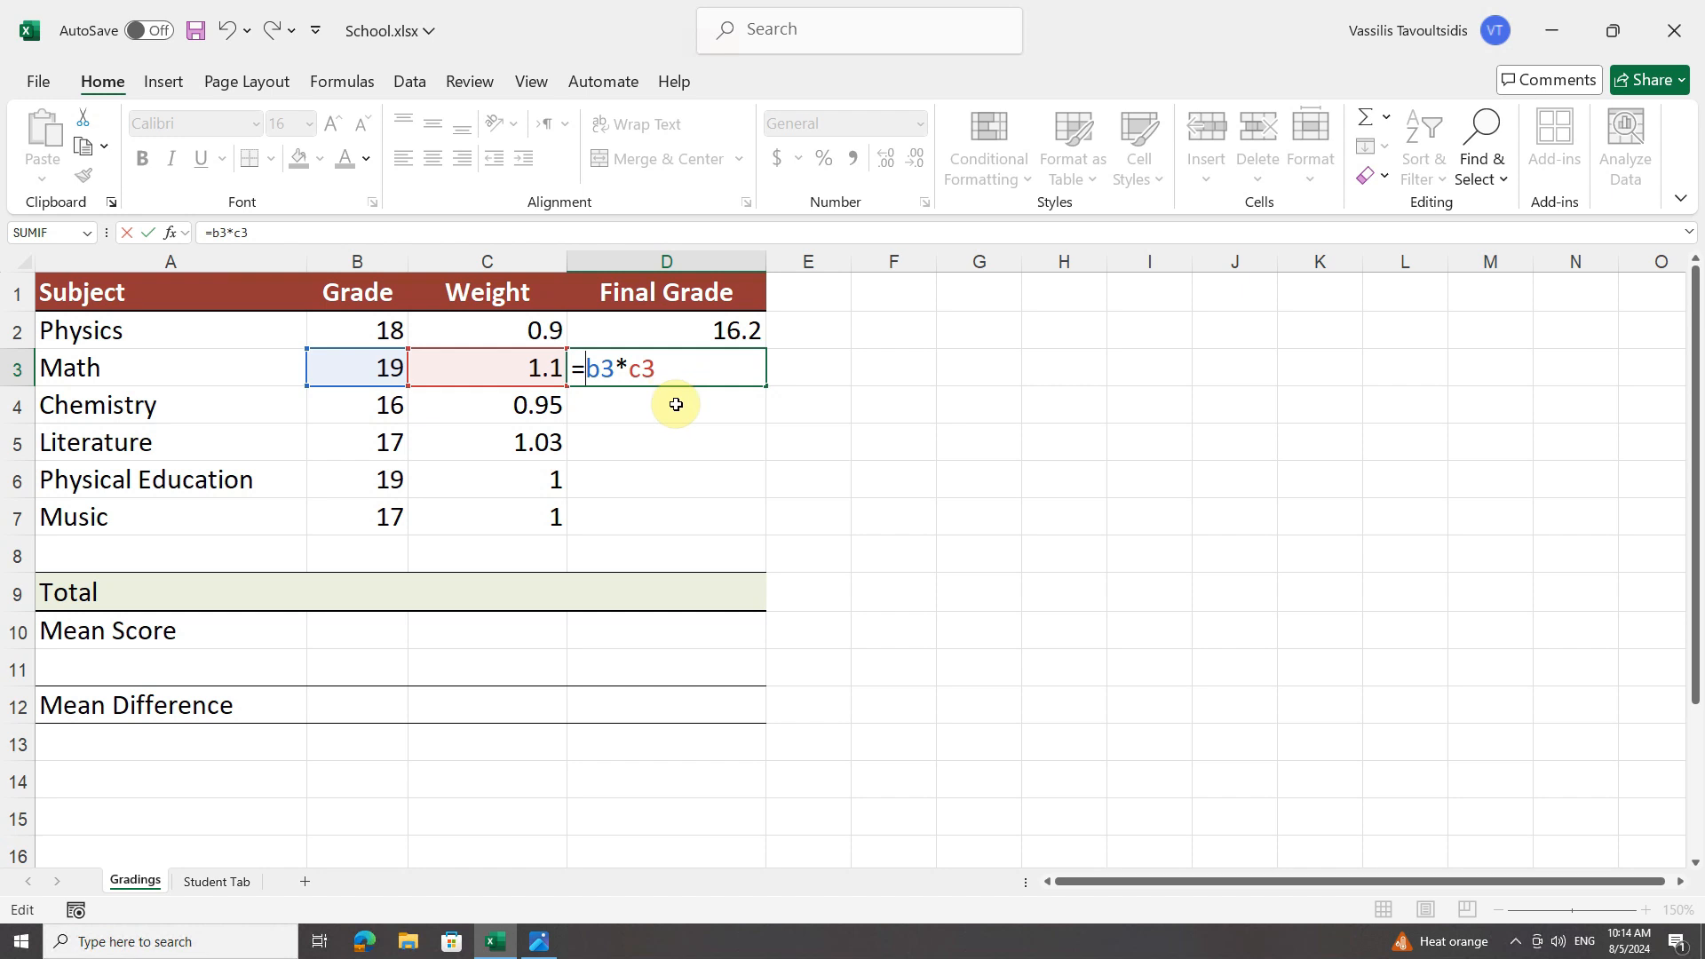
key(Return)
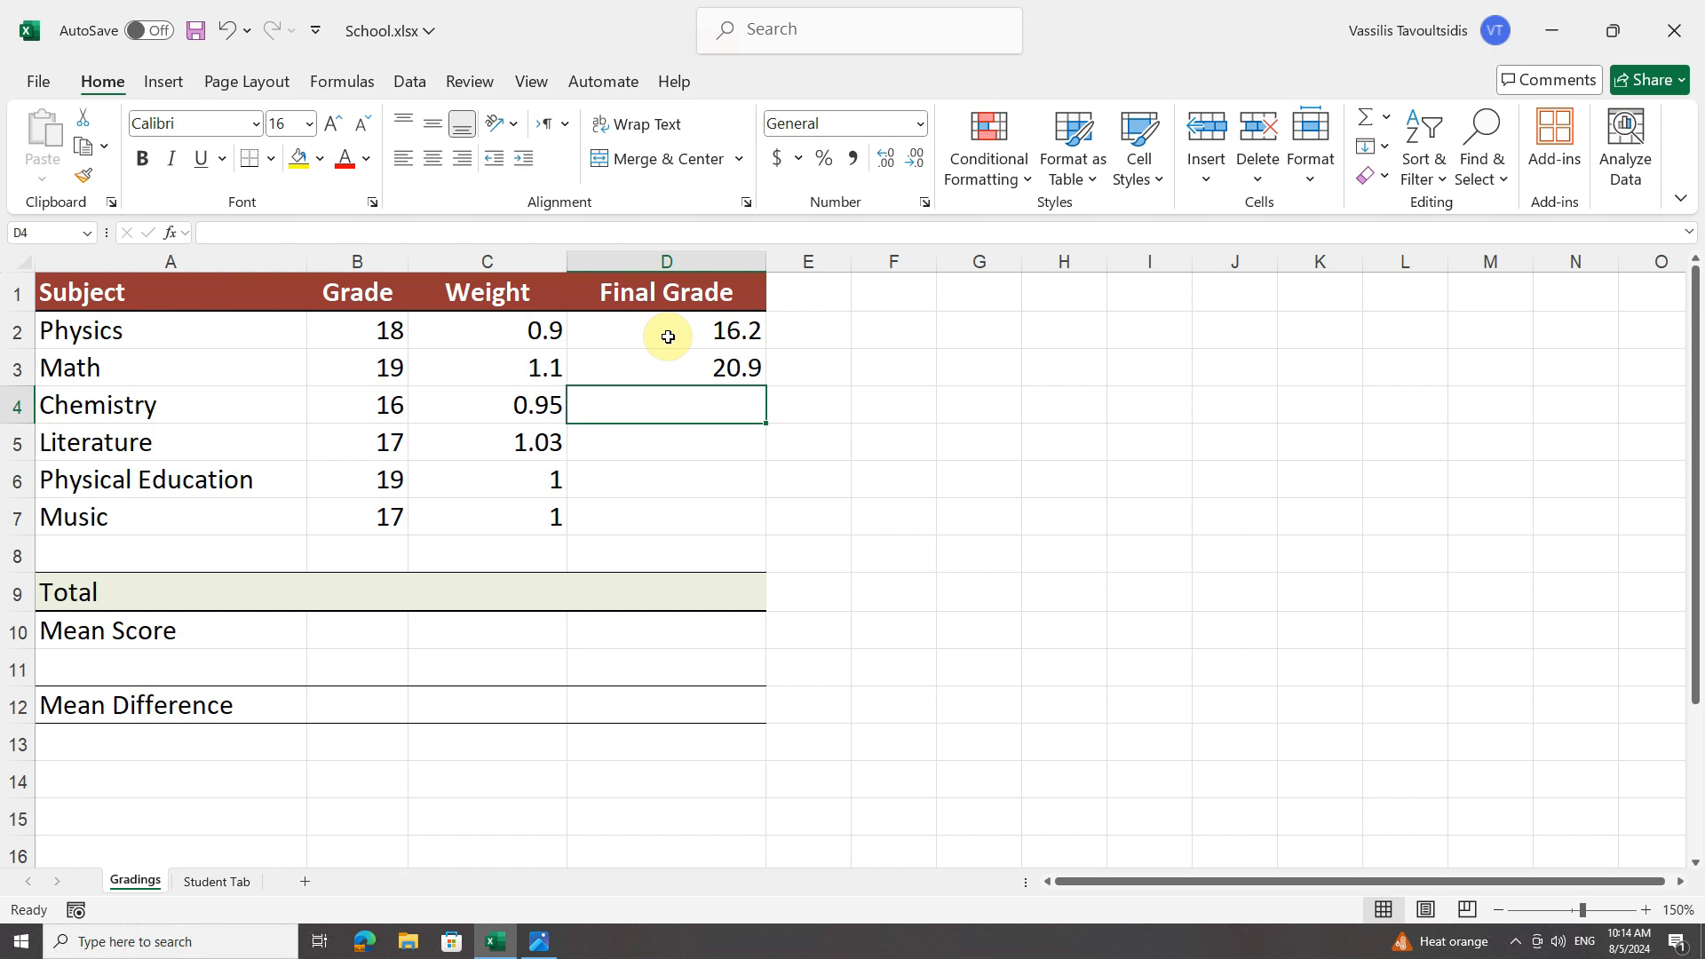
Enter the Physics calculation with constant numbers in E2 as =18*0.9.
click(810, 331)
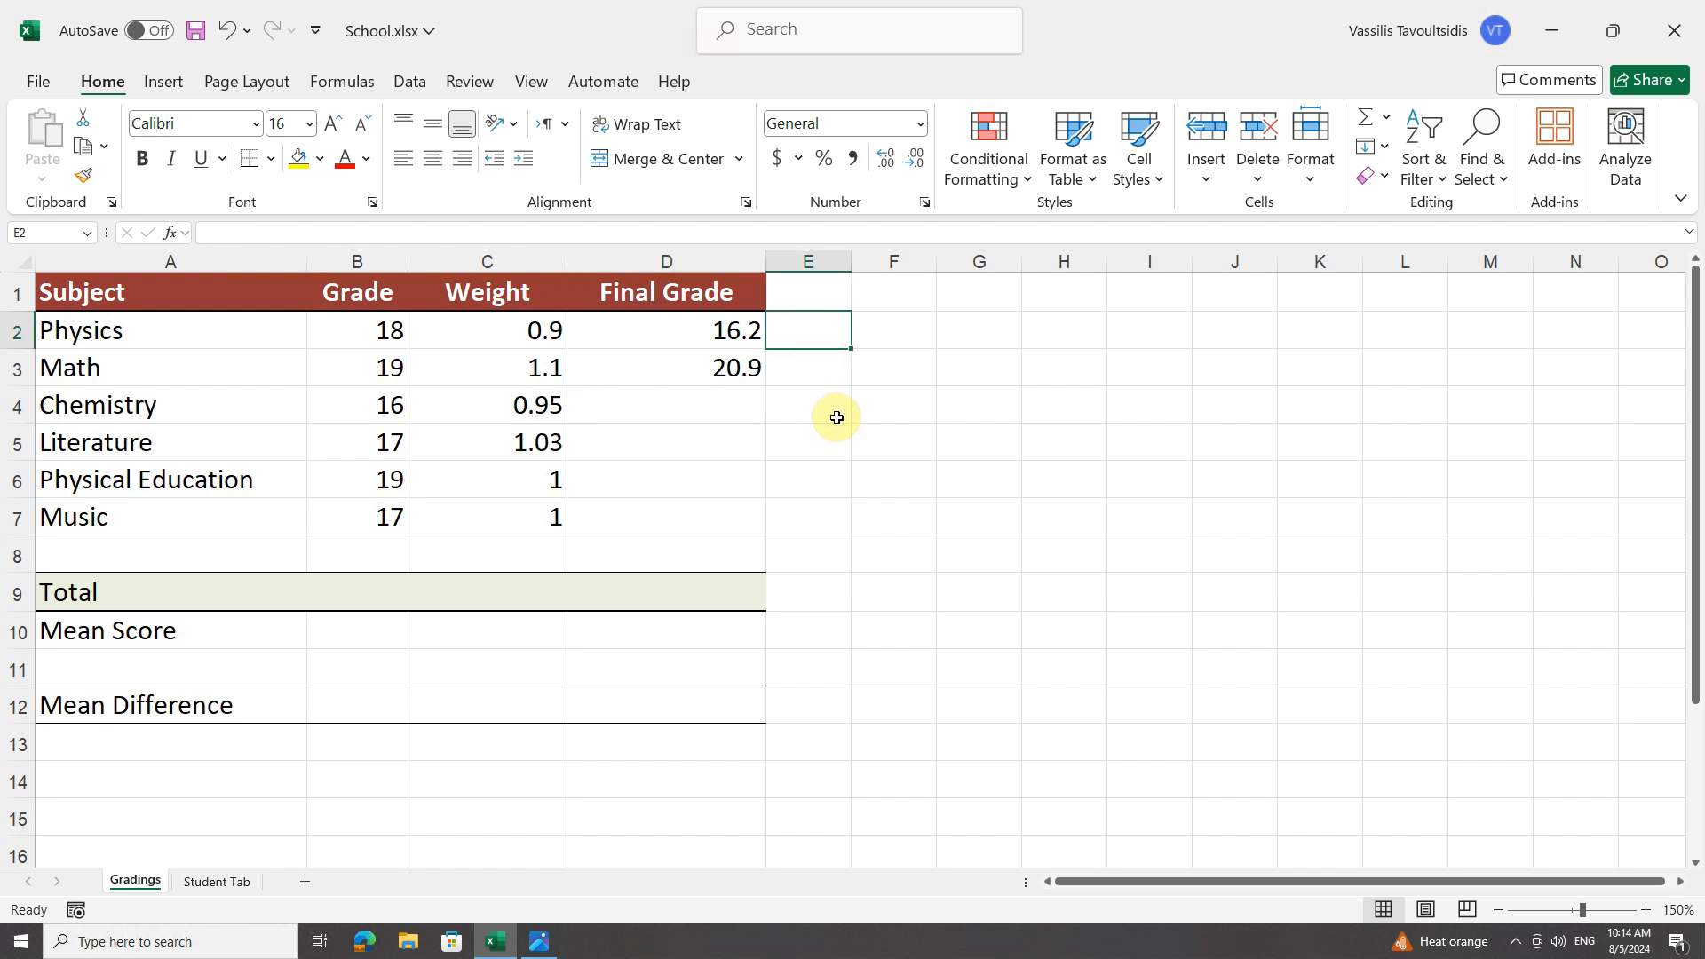
text(=)
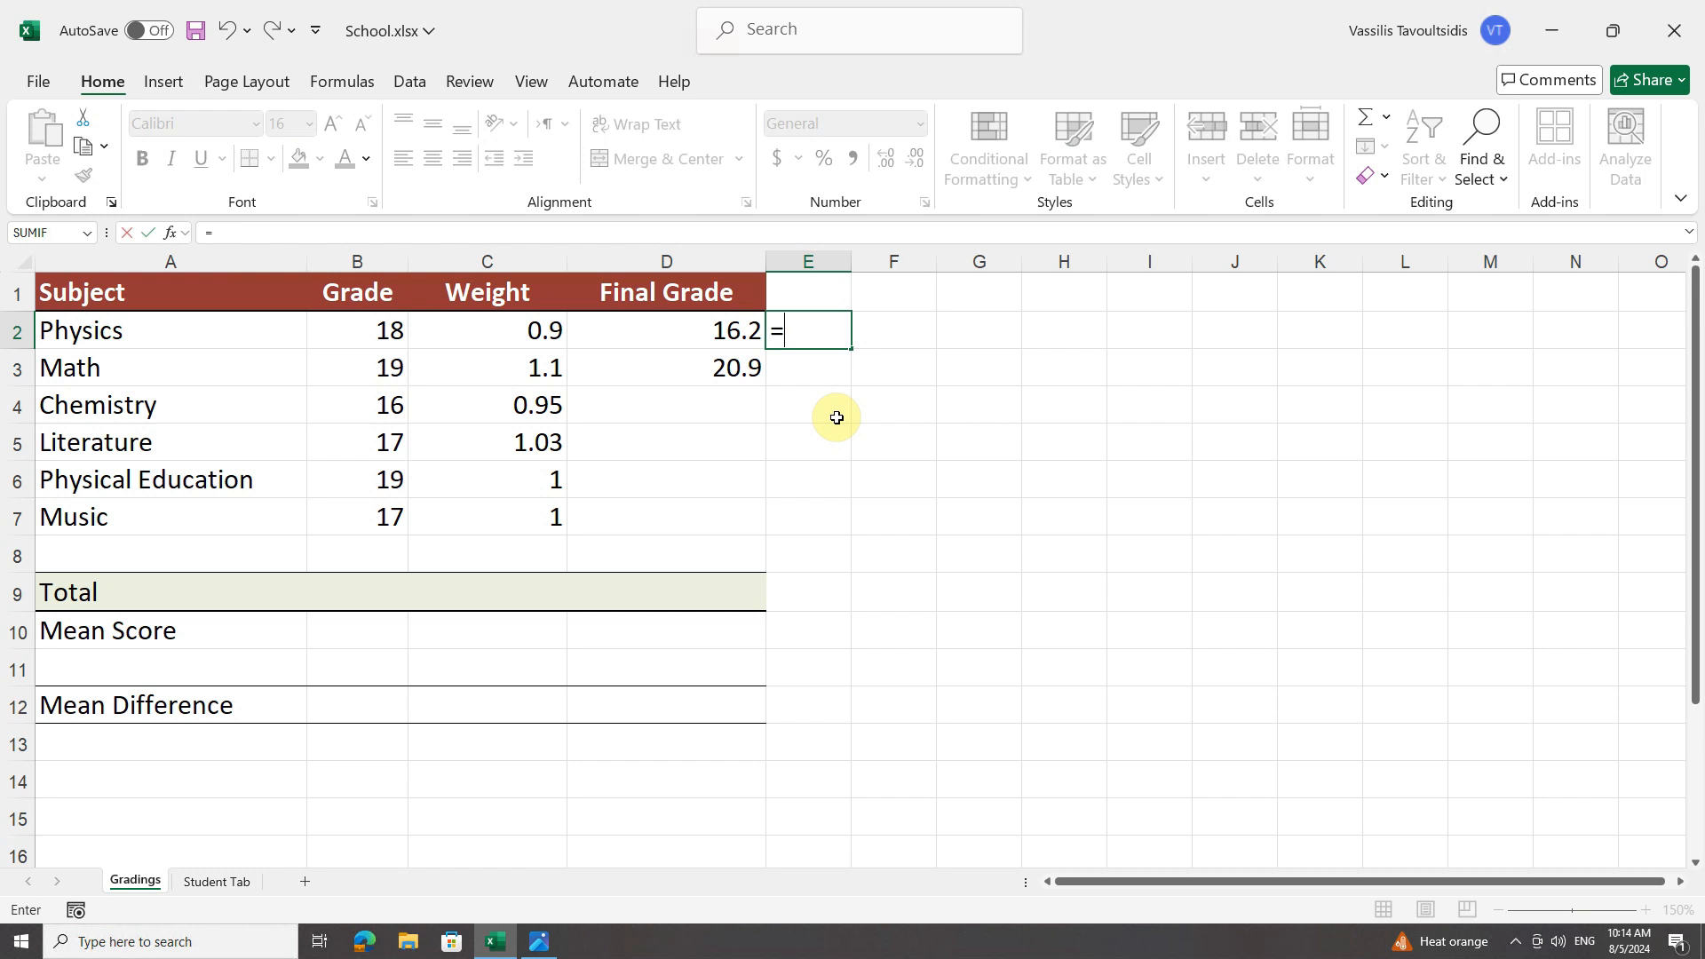
text(18*0.9)
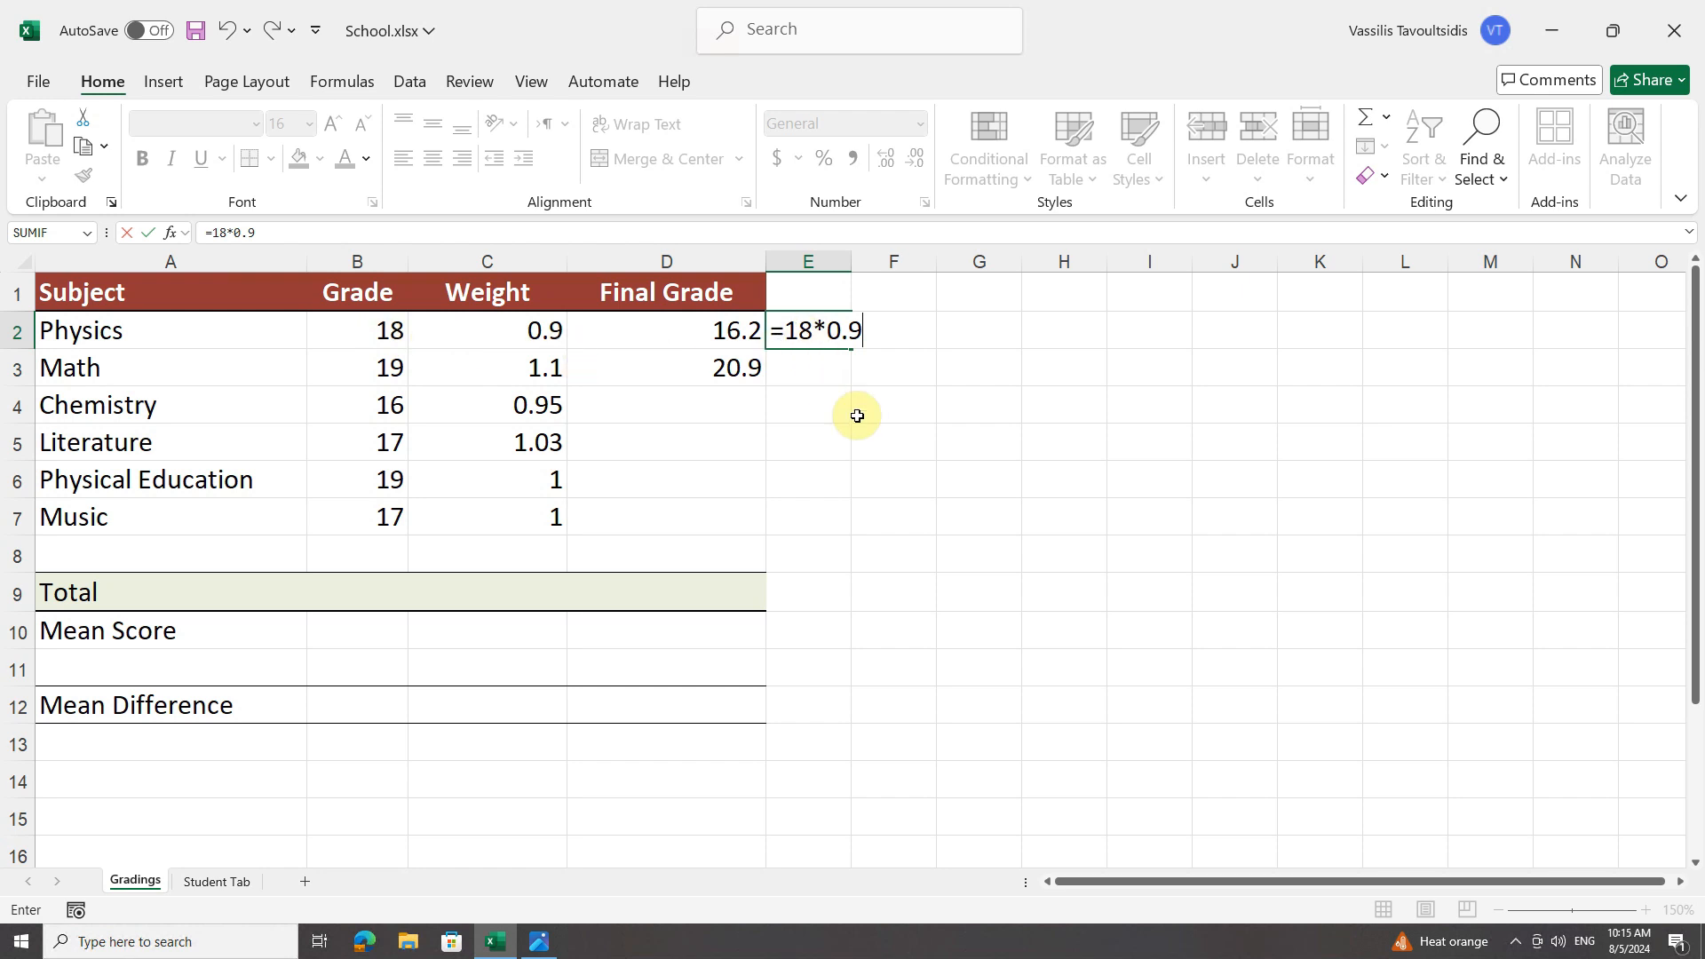
key(Return)
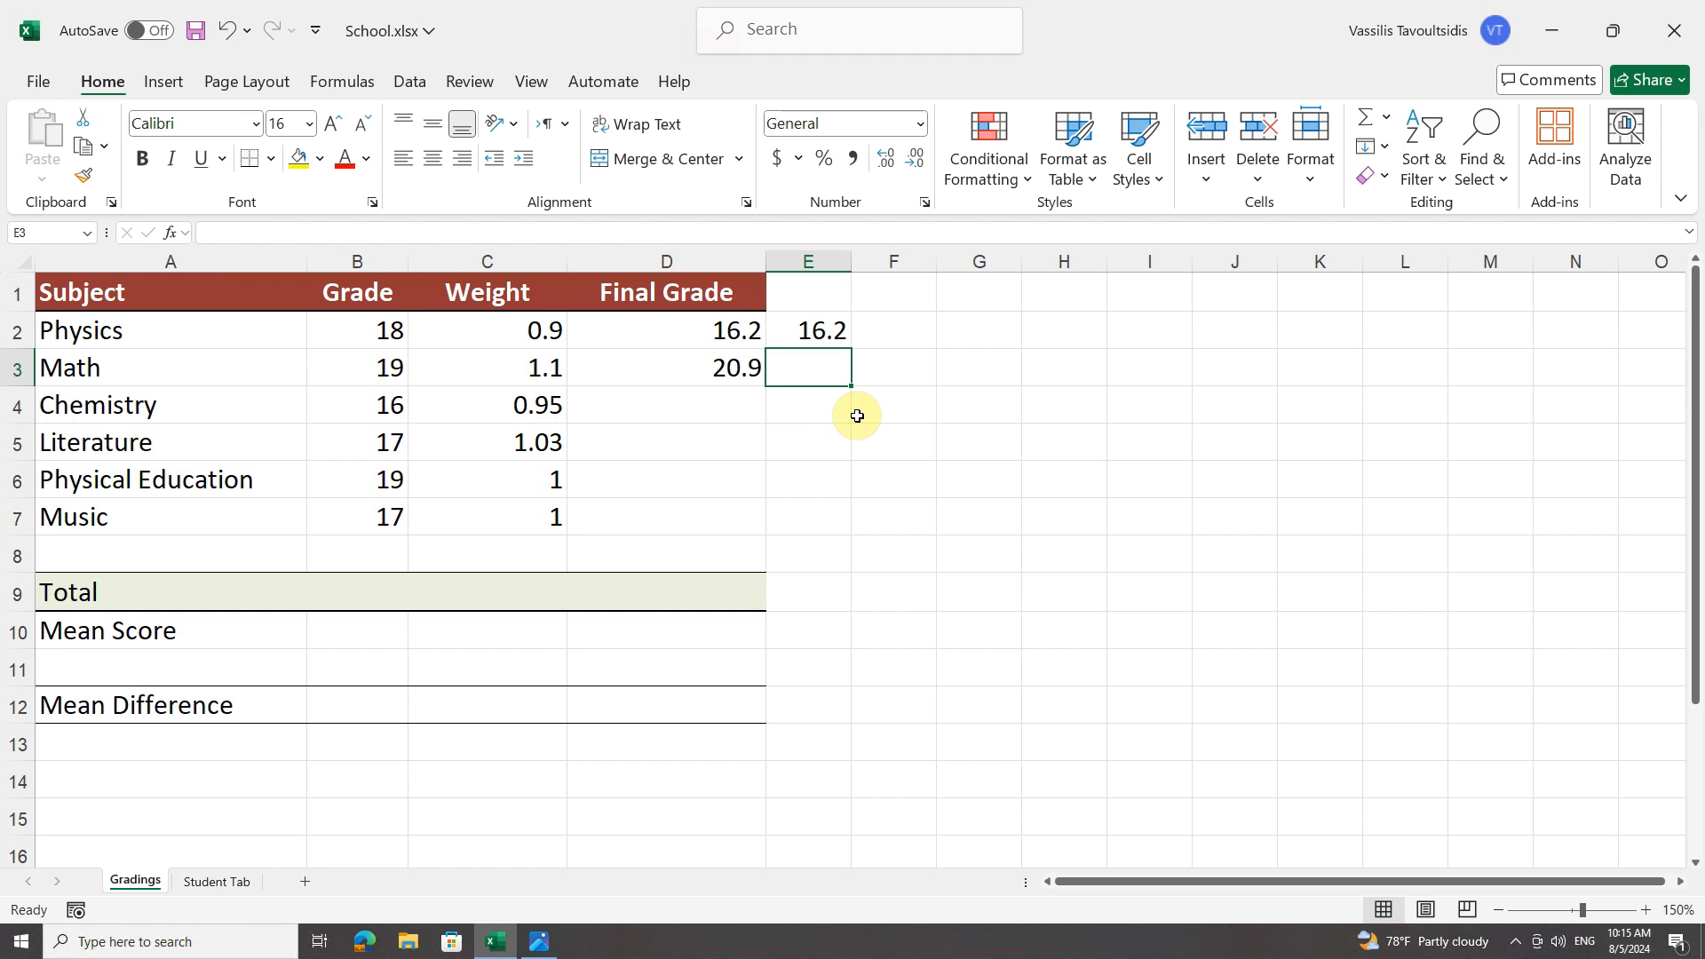
Change the Physics grade in B2 to 17.
click(350, 333)
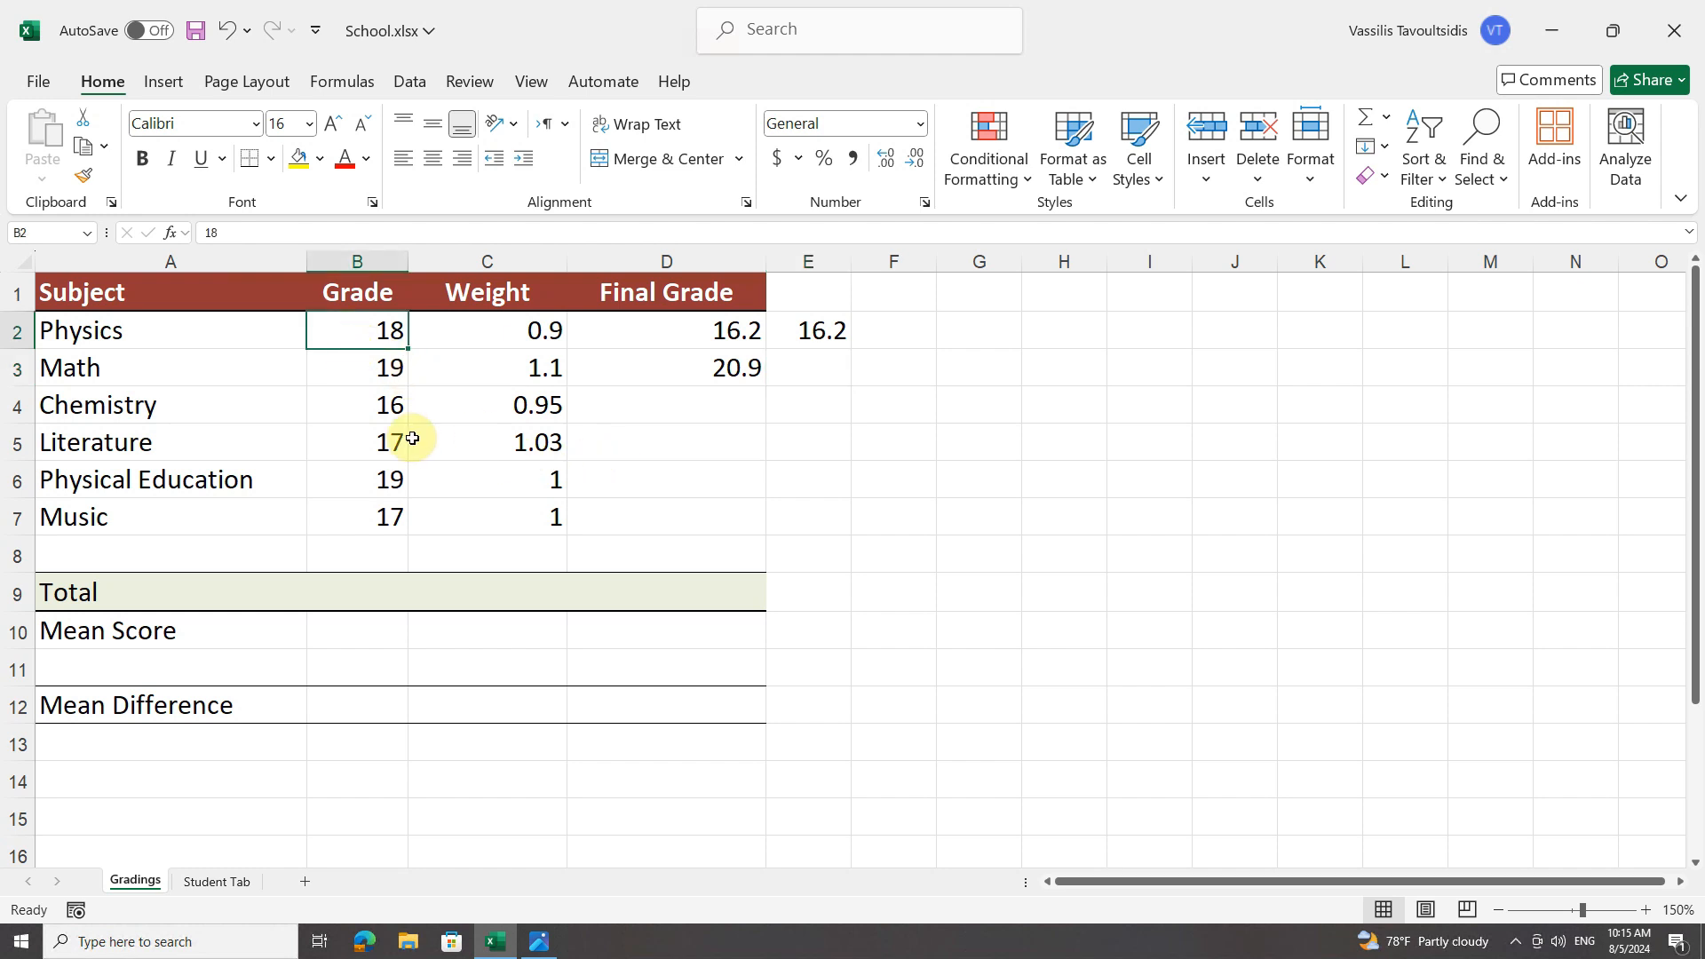
text(17)
key(Return)
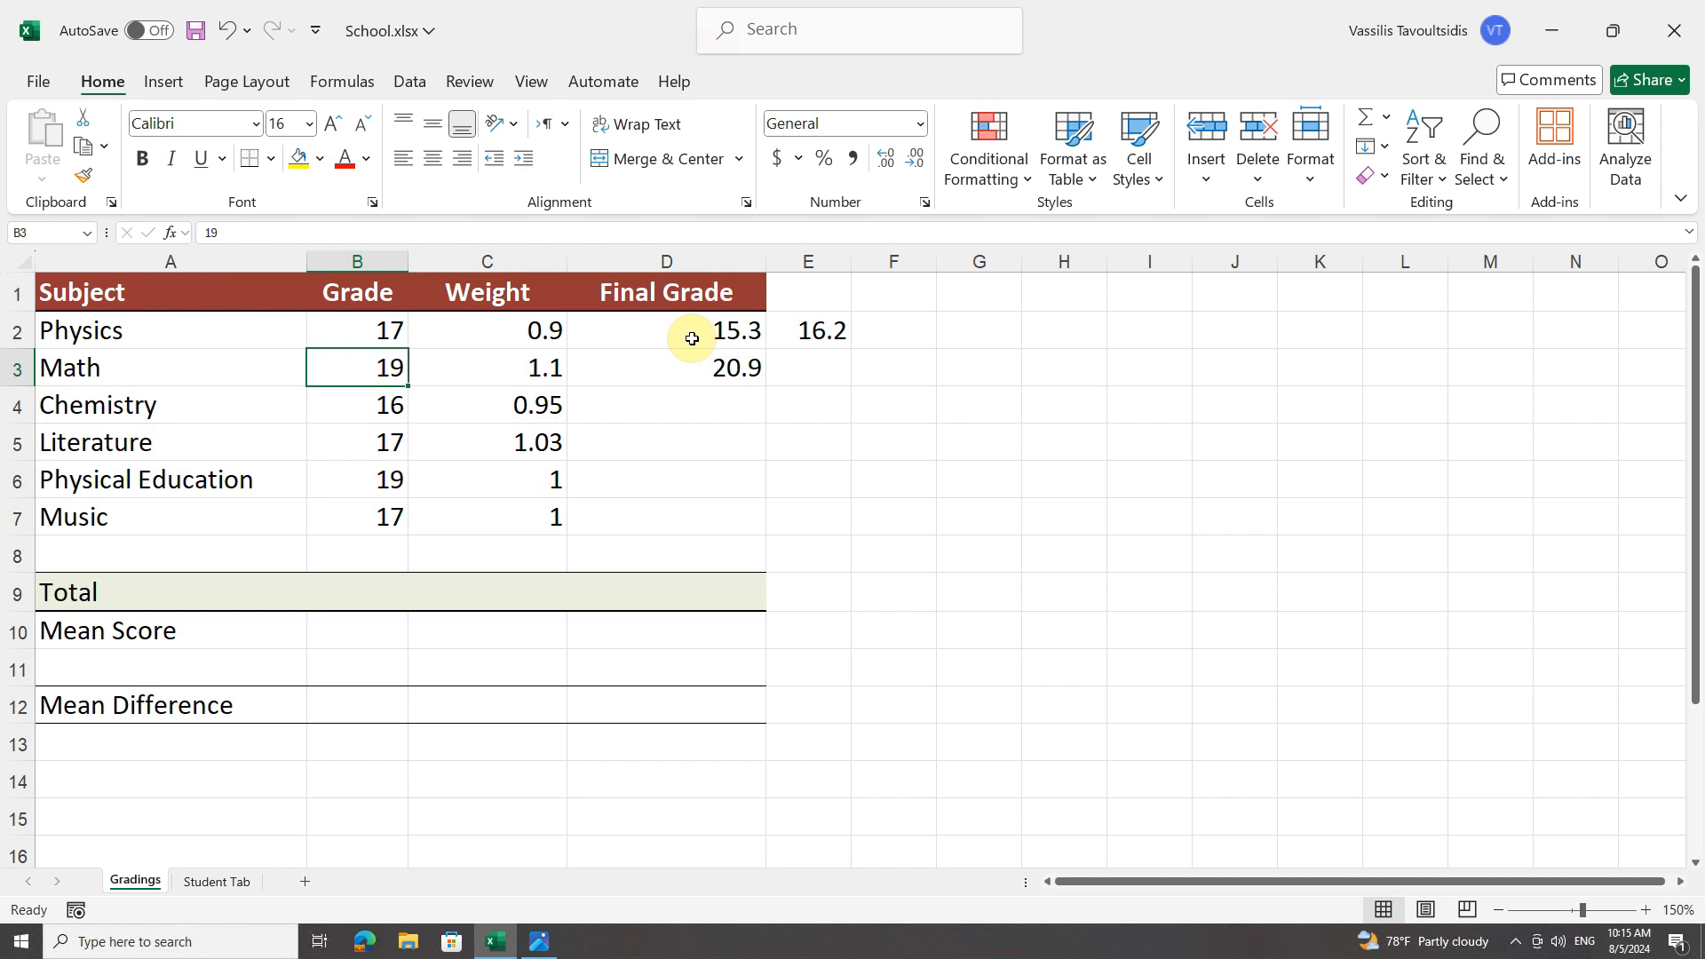
Compare the constant-based formula in E2 with the cell-reference formula in D2, and check the Physics grade in B2.
click(826, 342)
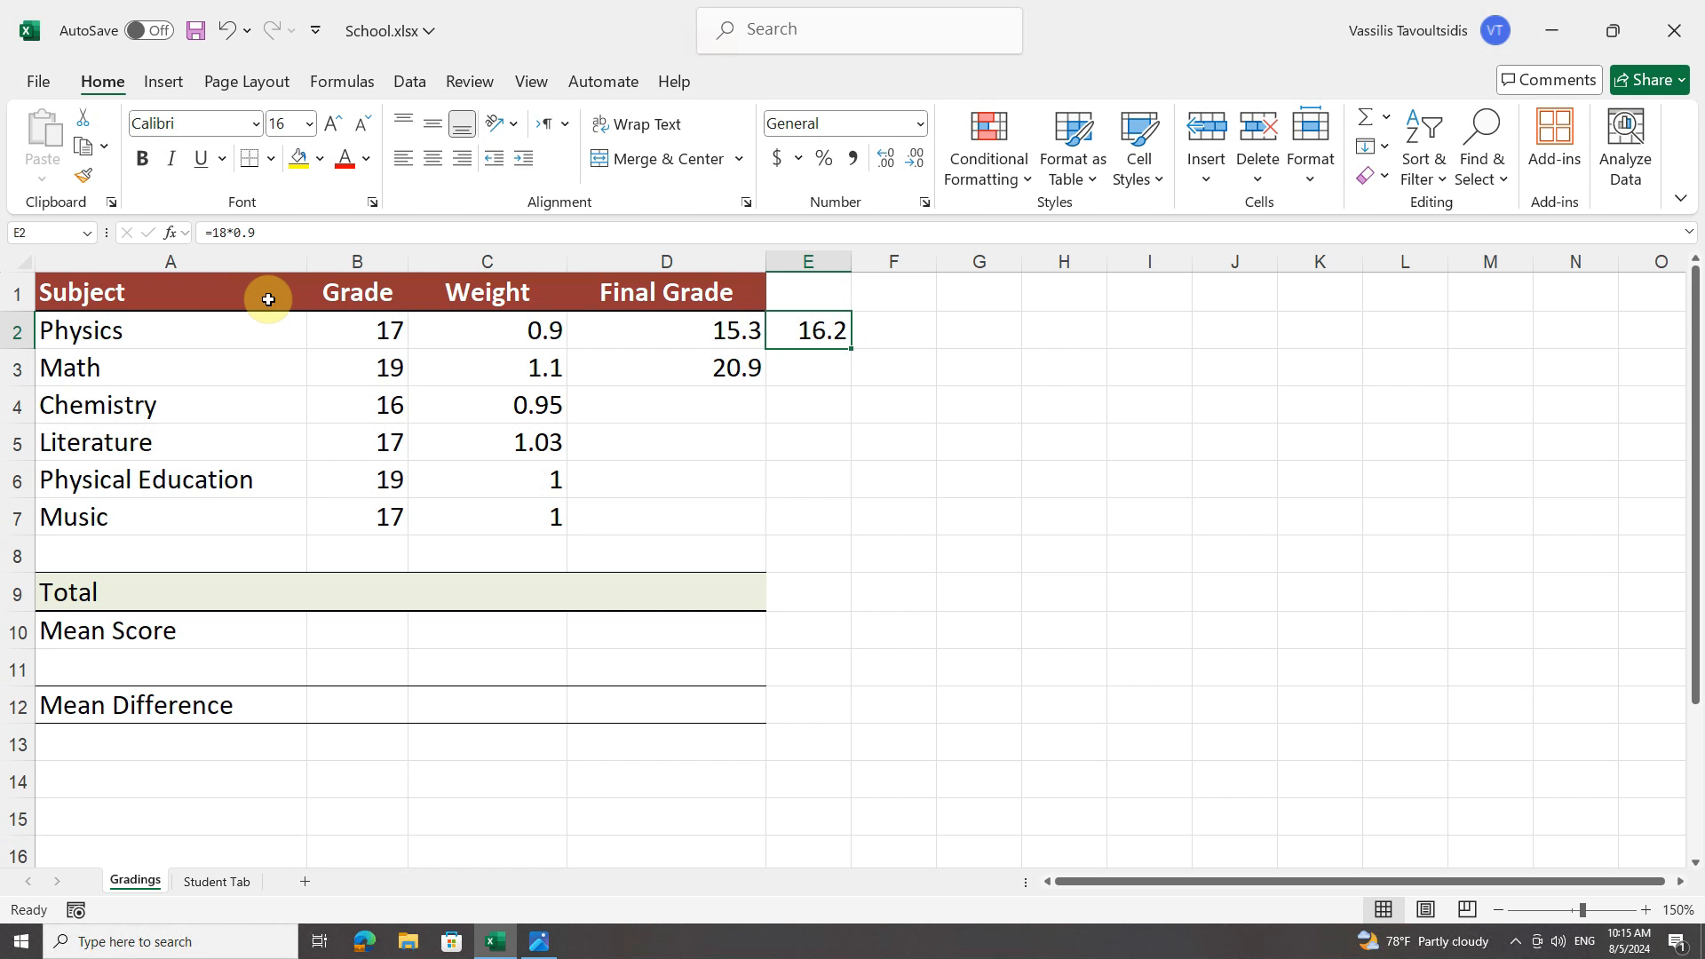
click(654, 330)
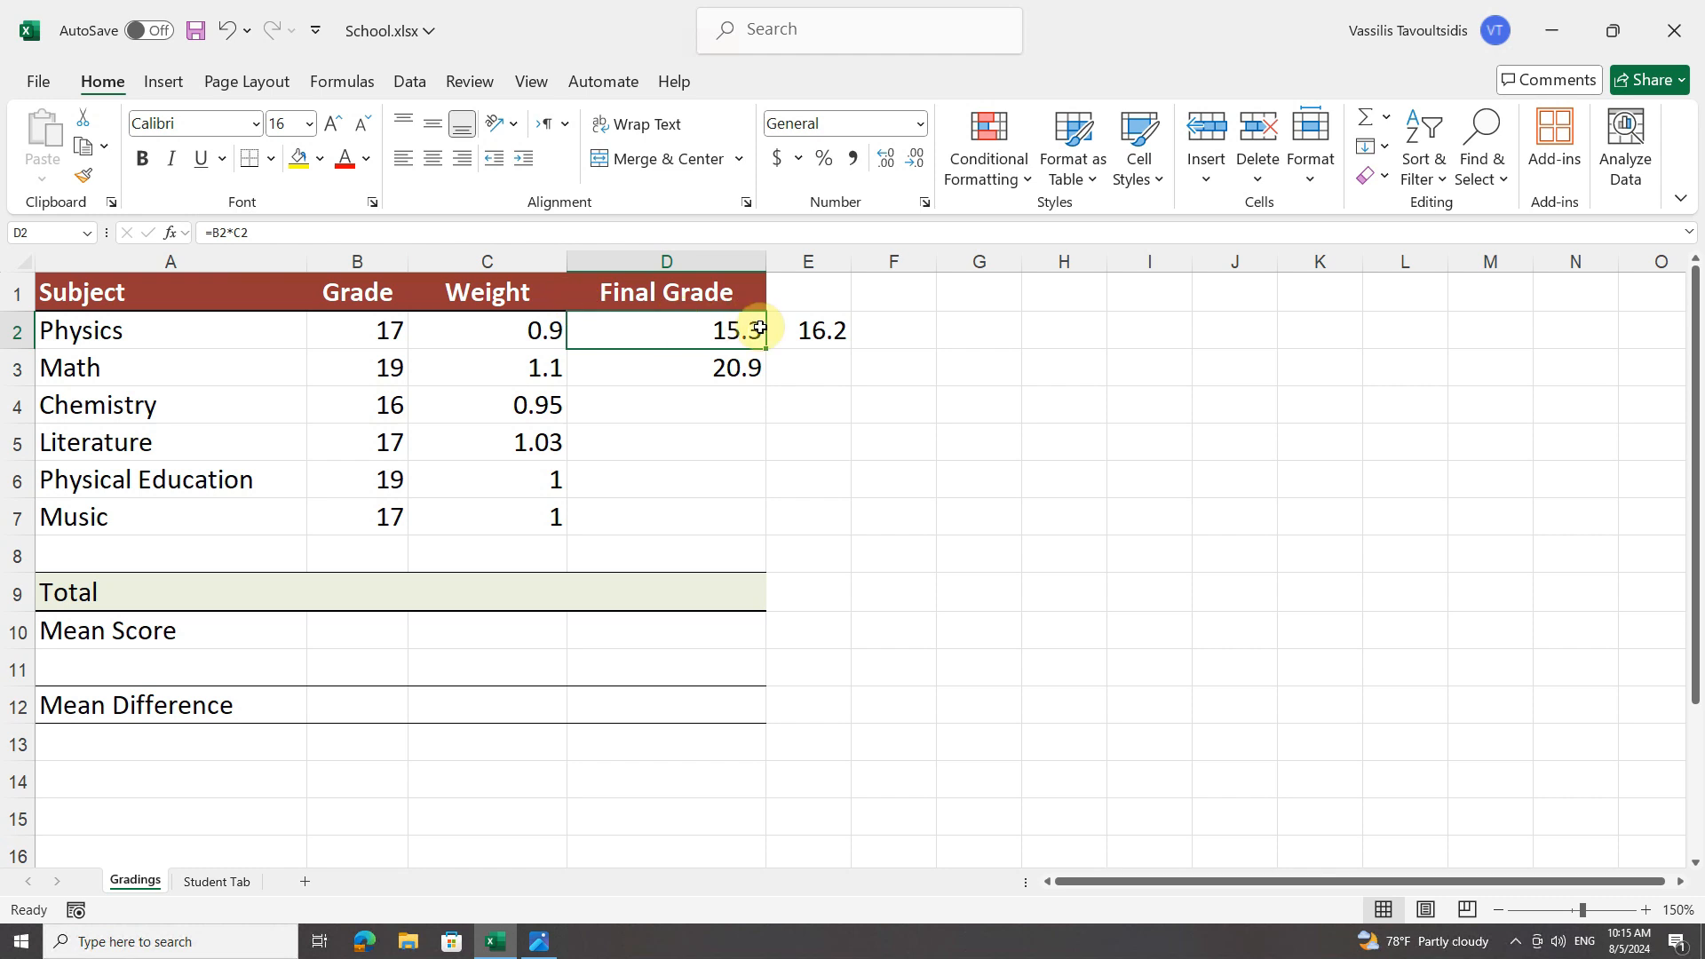
click(807, 330)
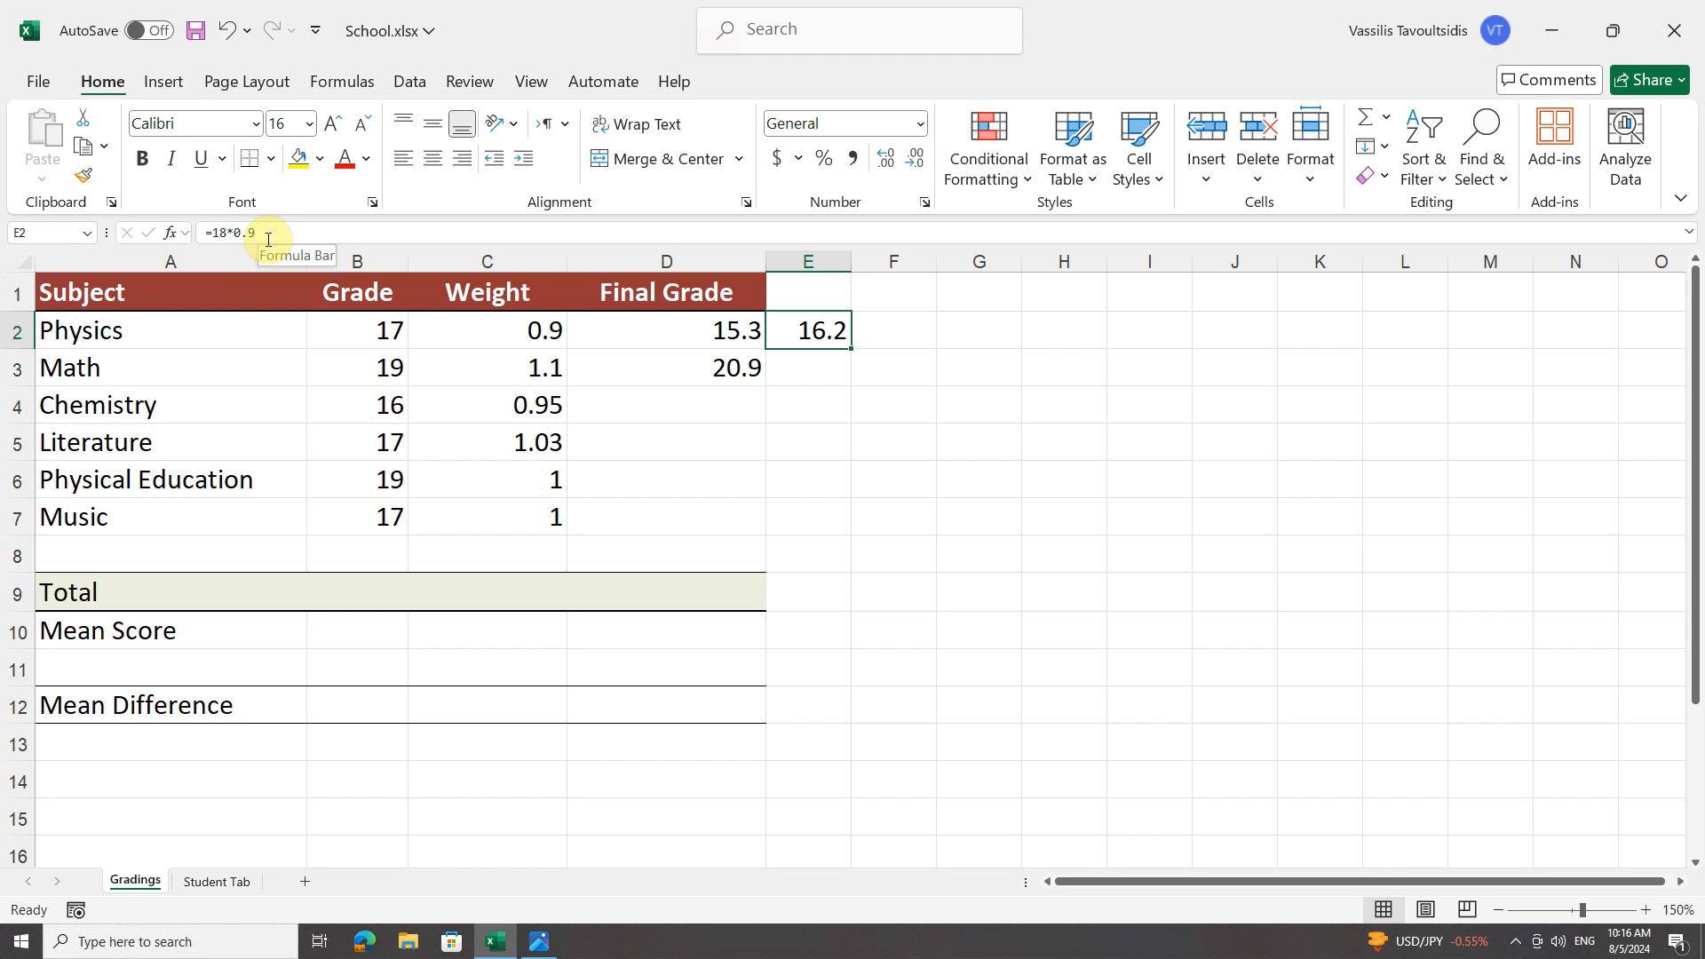
click(692, 327)
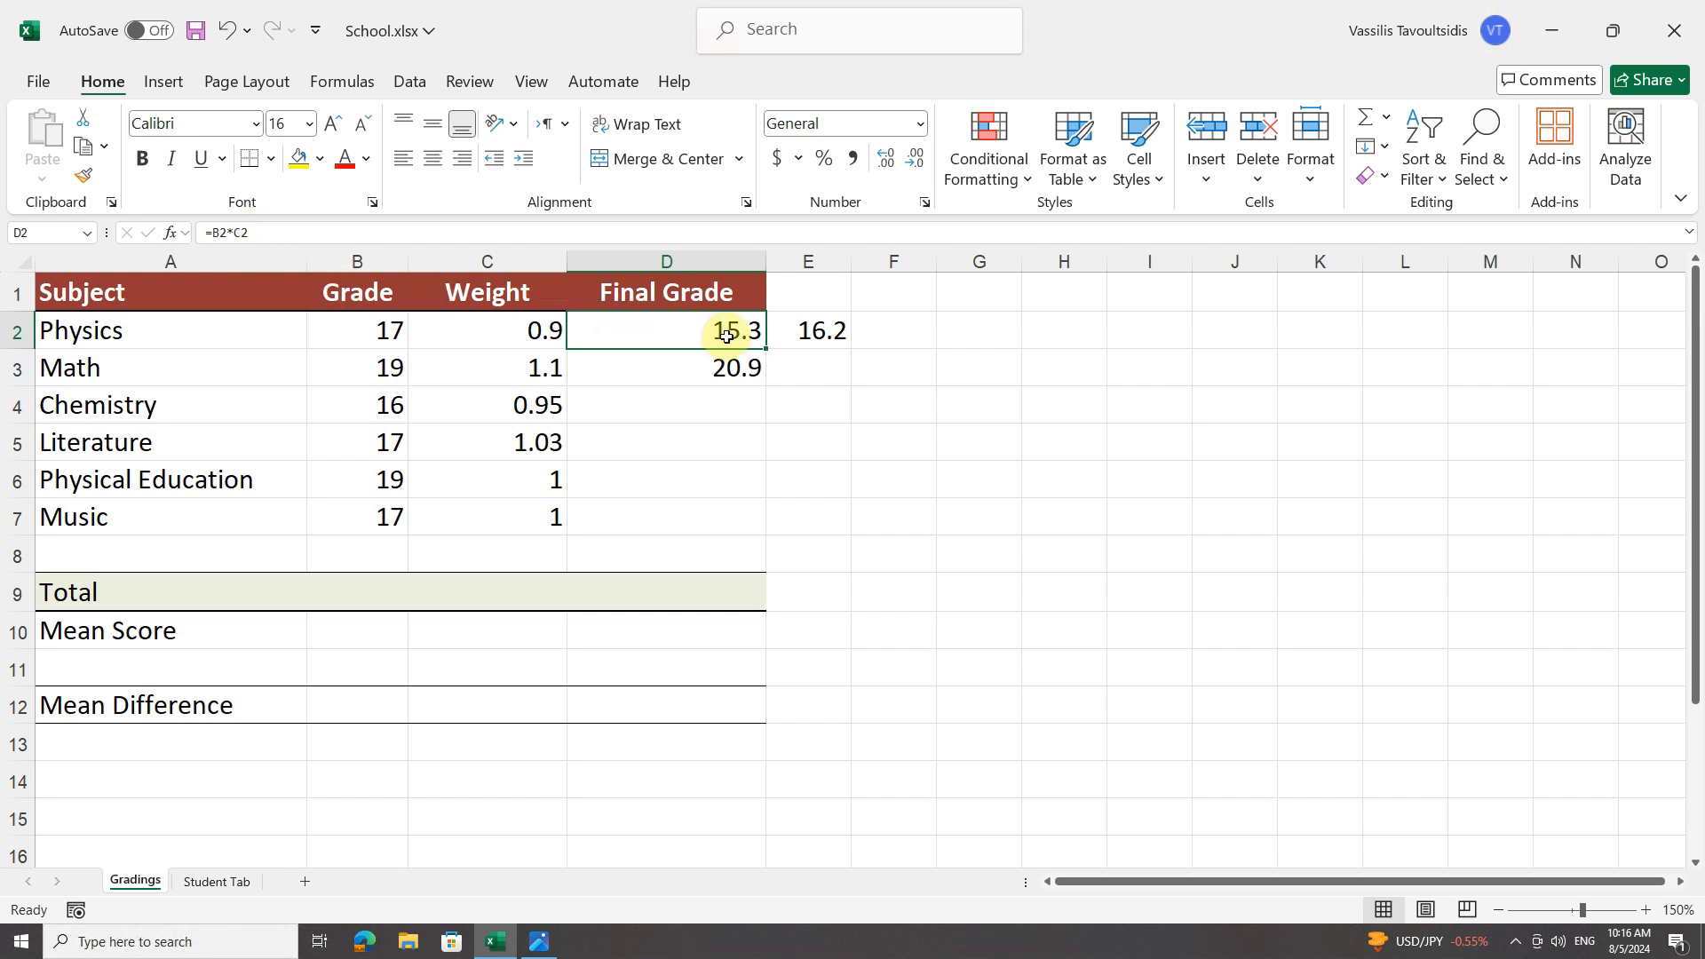
click(790, 337)
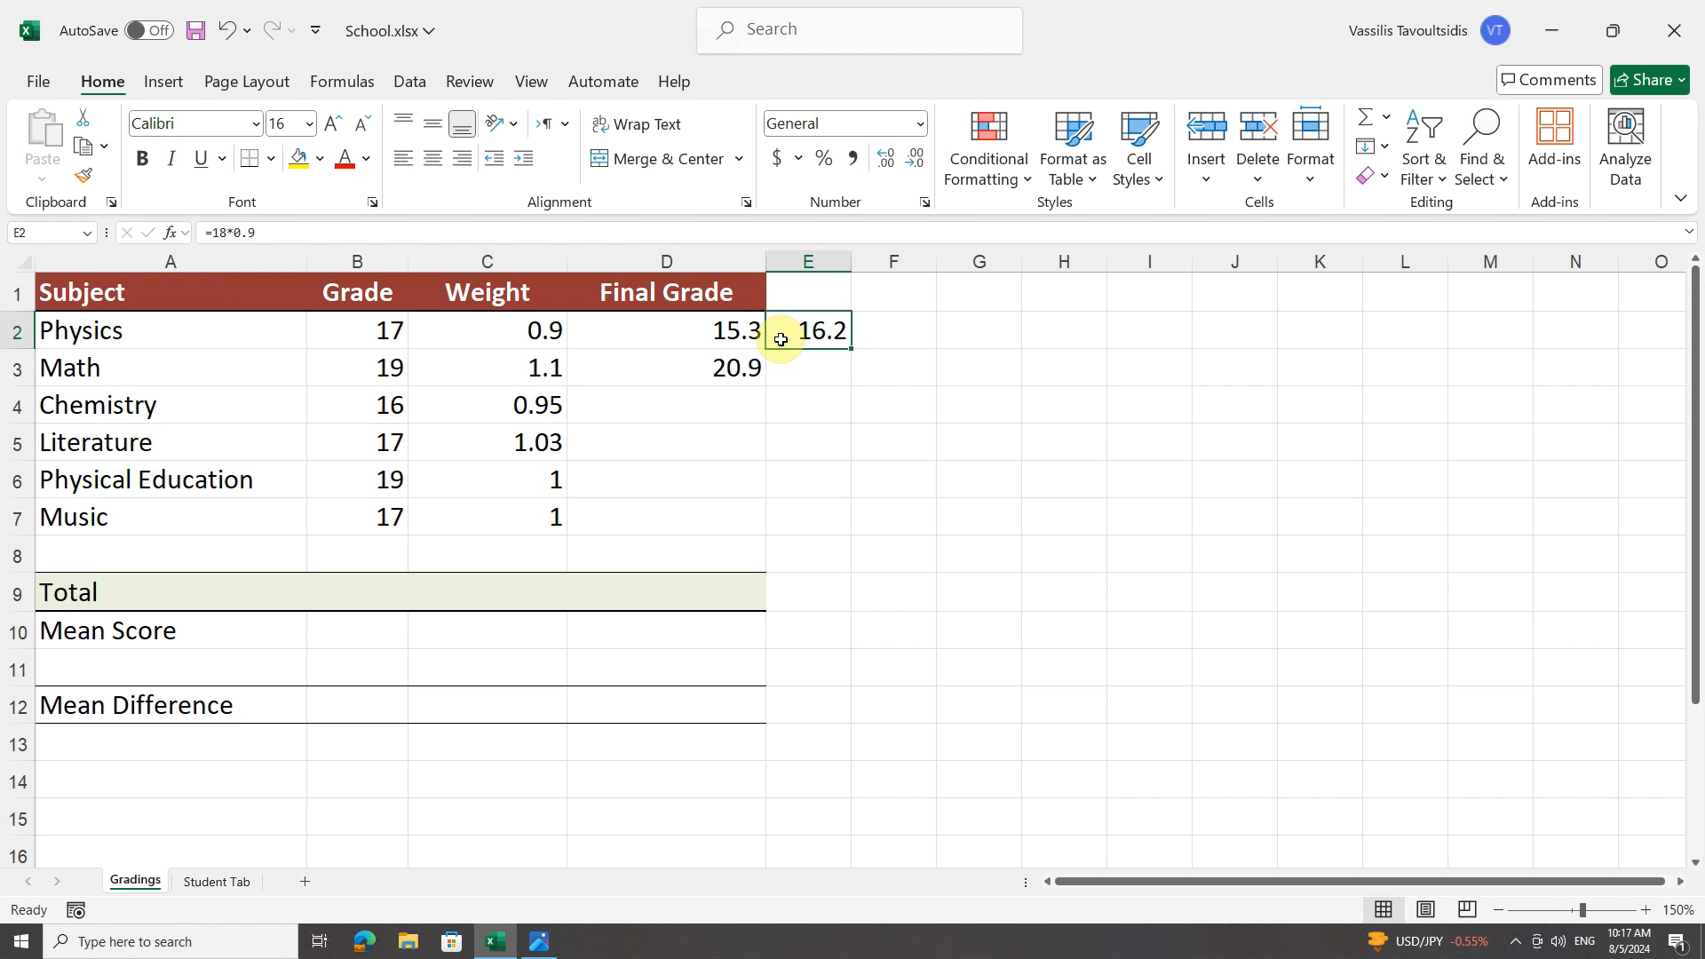
click(353, 337)
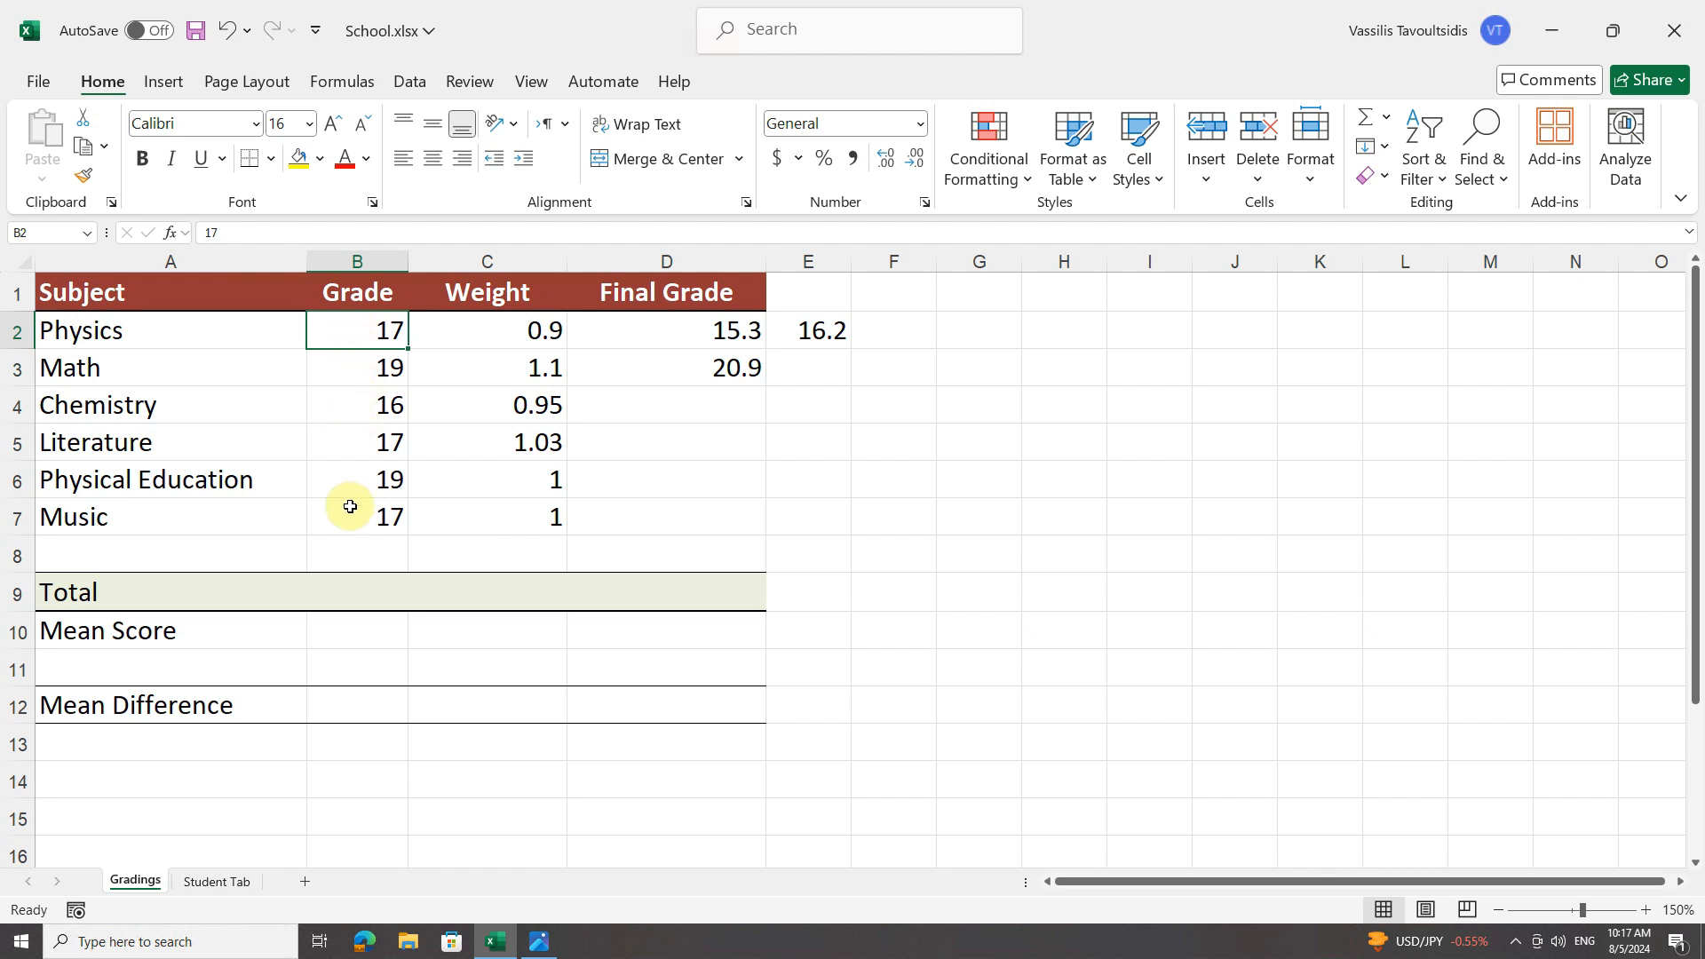
Total the Grade column in B9 by adding the six subject cells with =b2+b3+b4+B5+B6+B7.
click(345, 586)
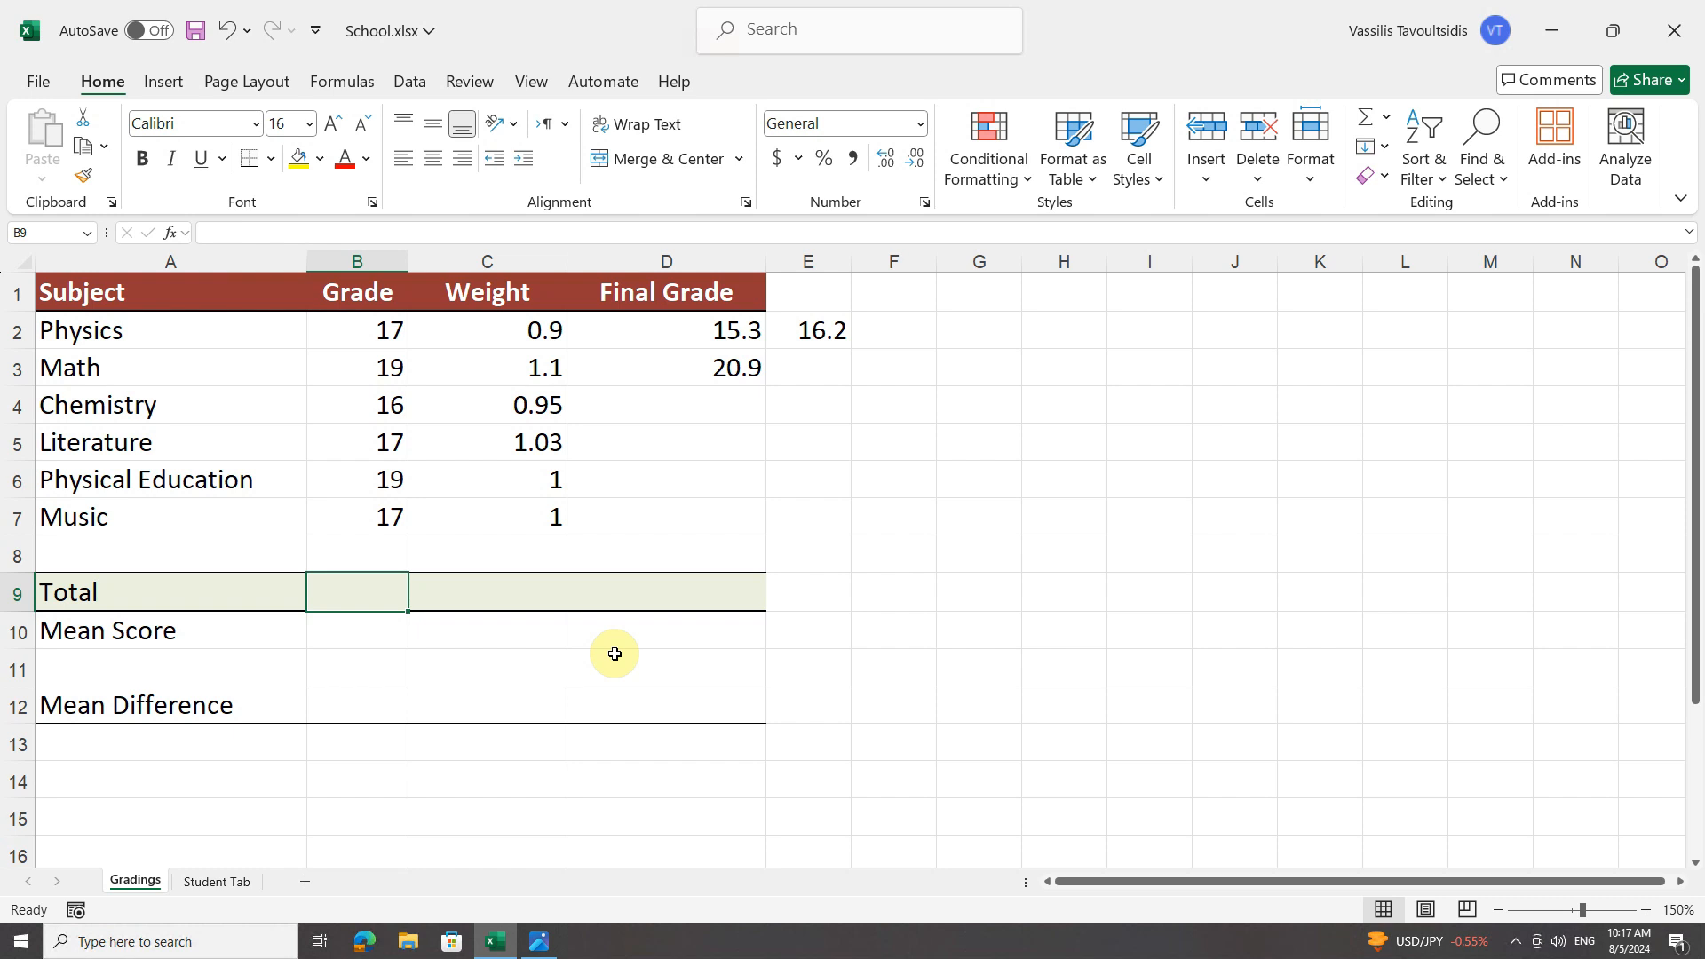
text(=b)
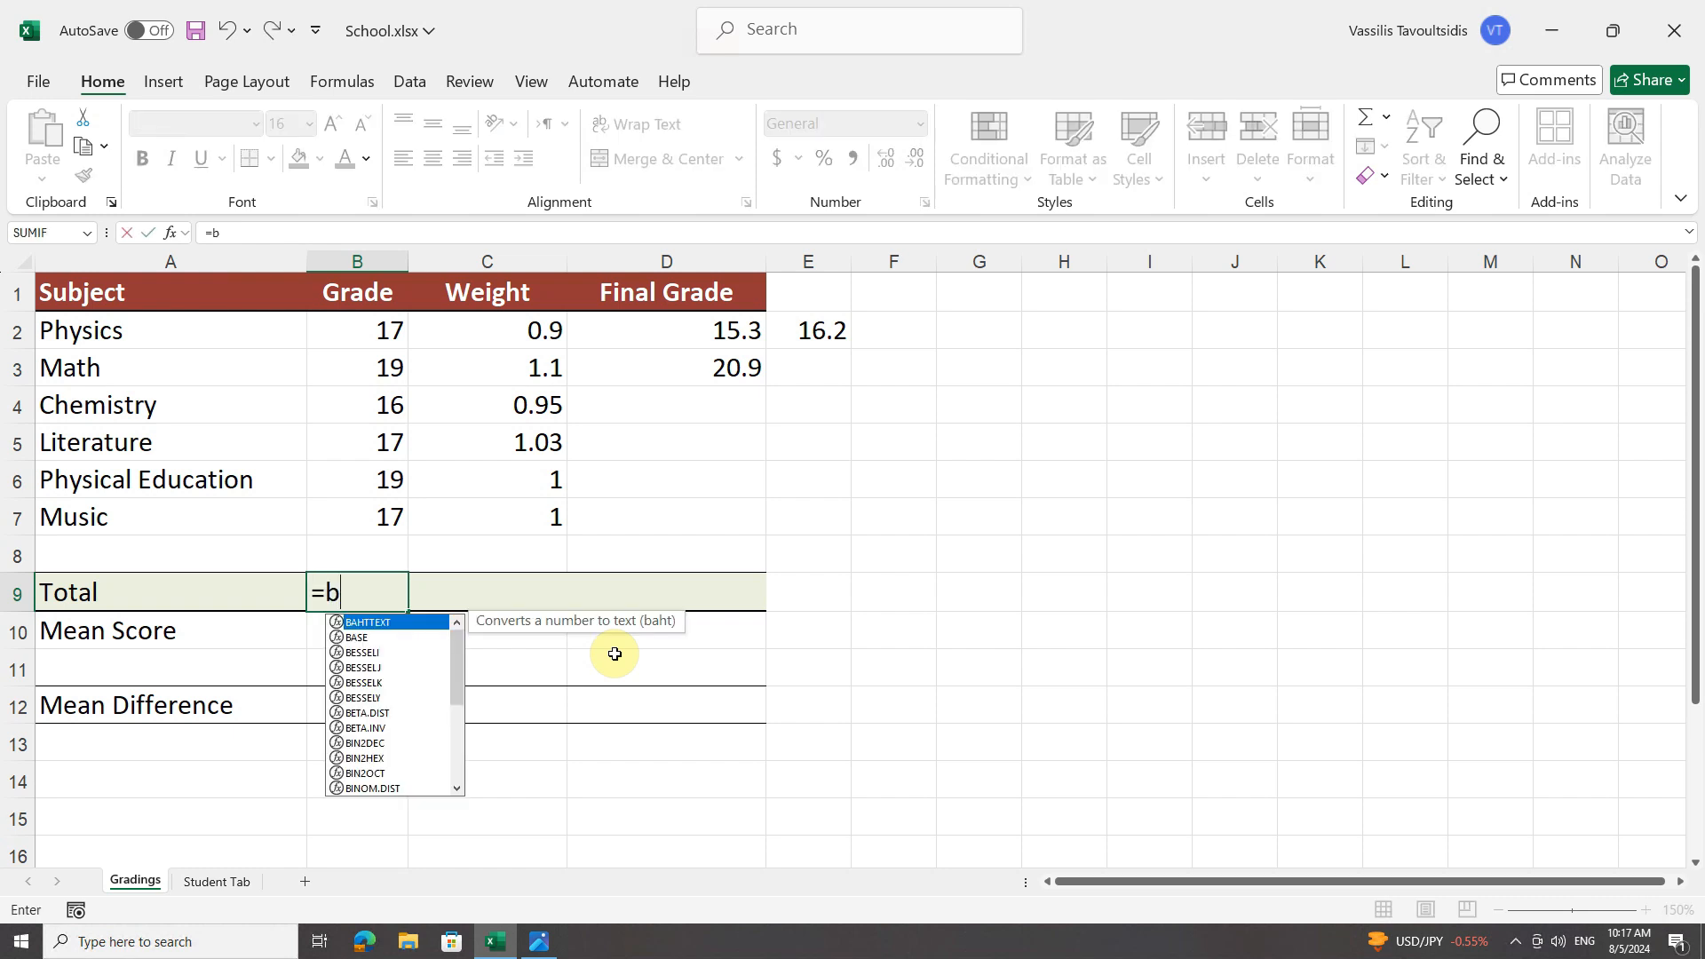
text(2+b3)
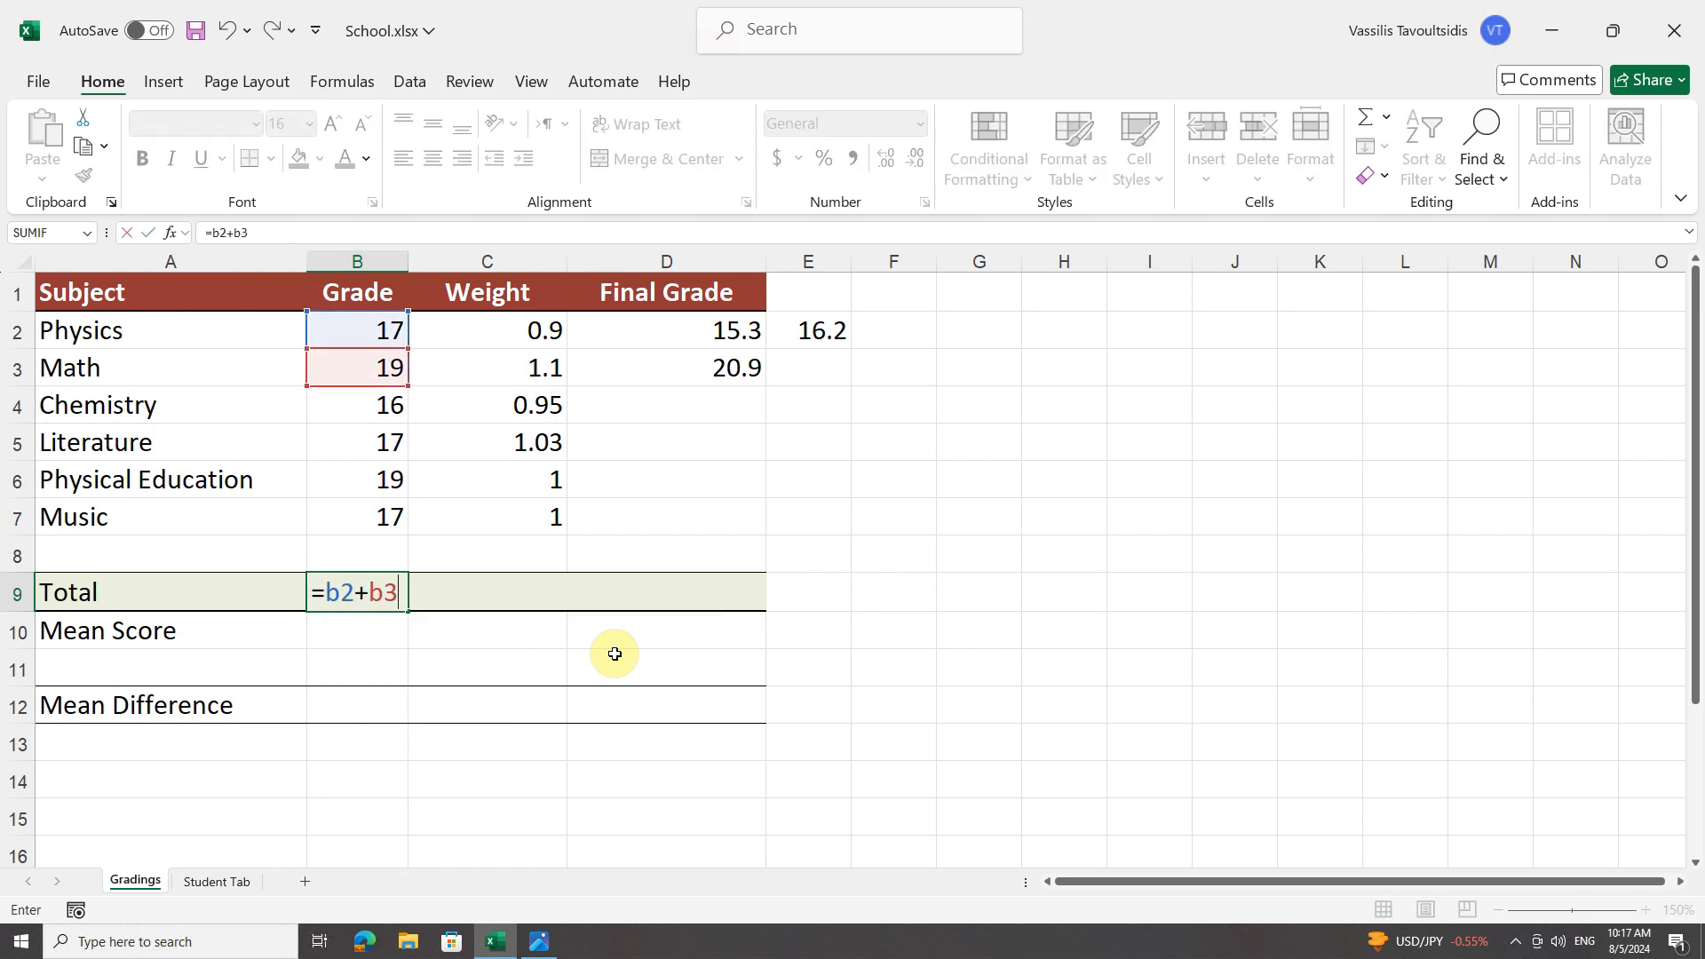
text(+b)
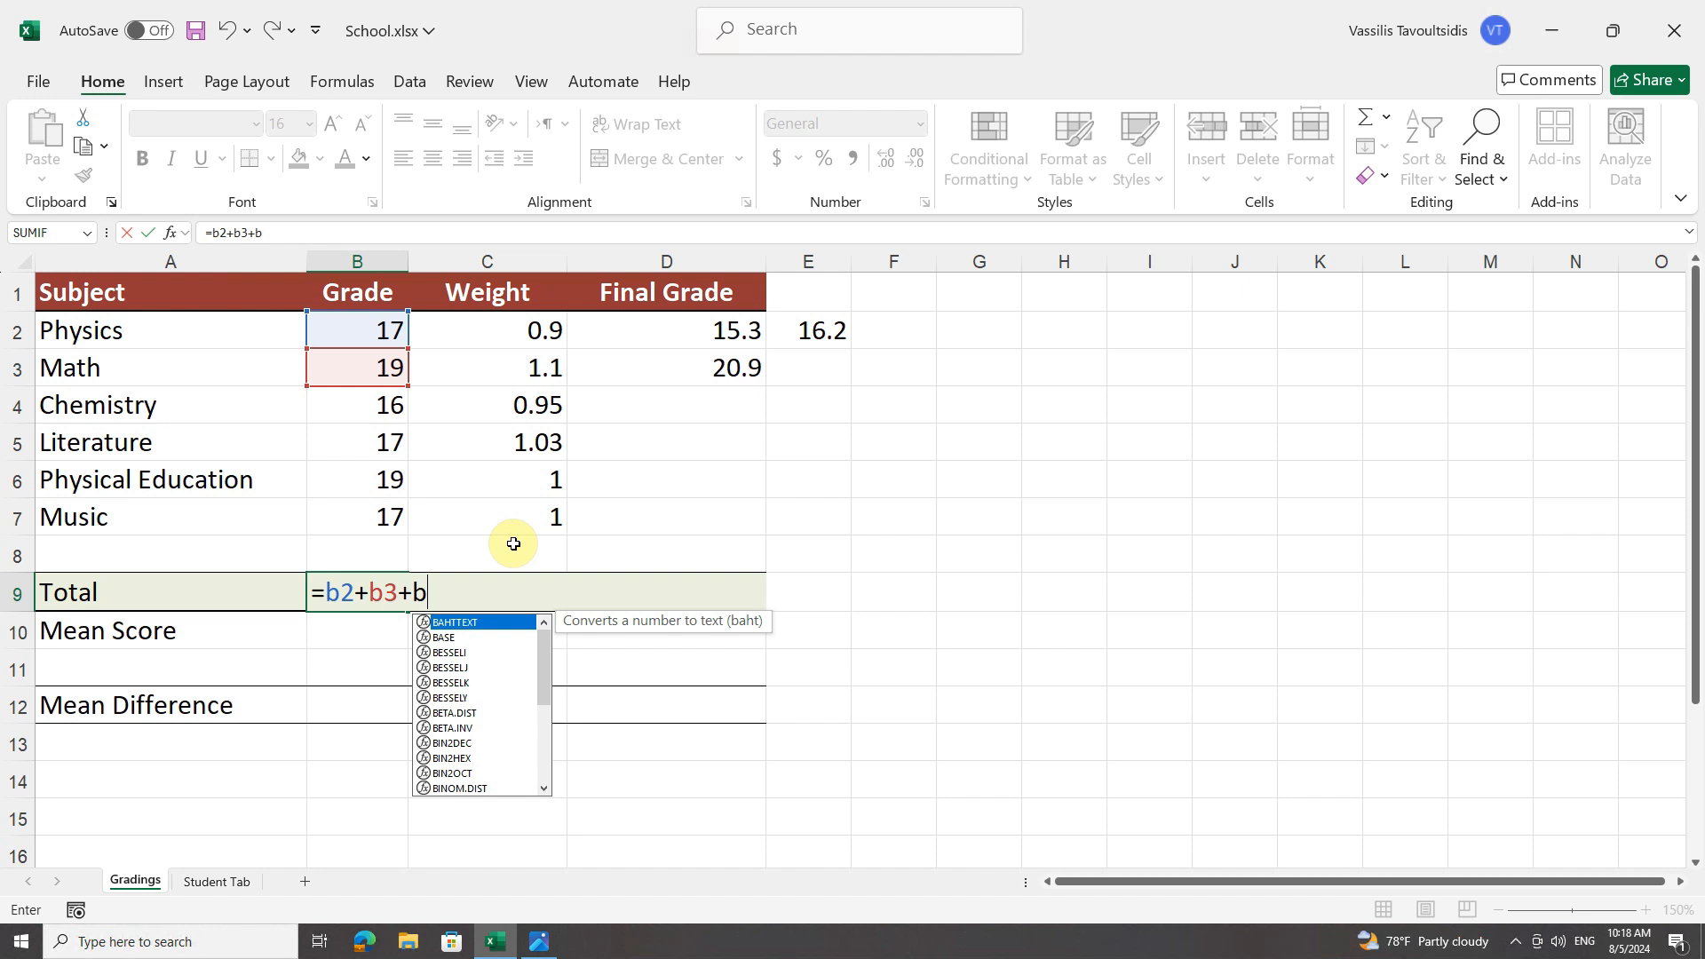
text(4)
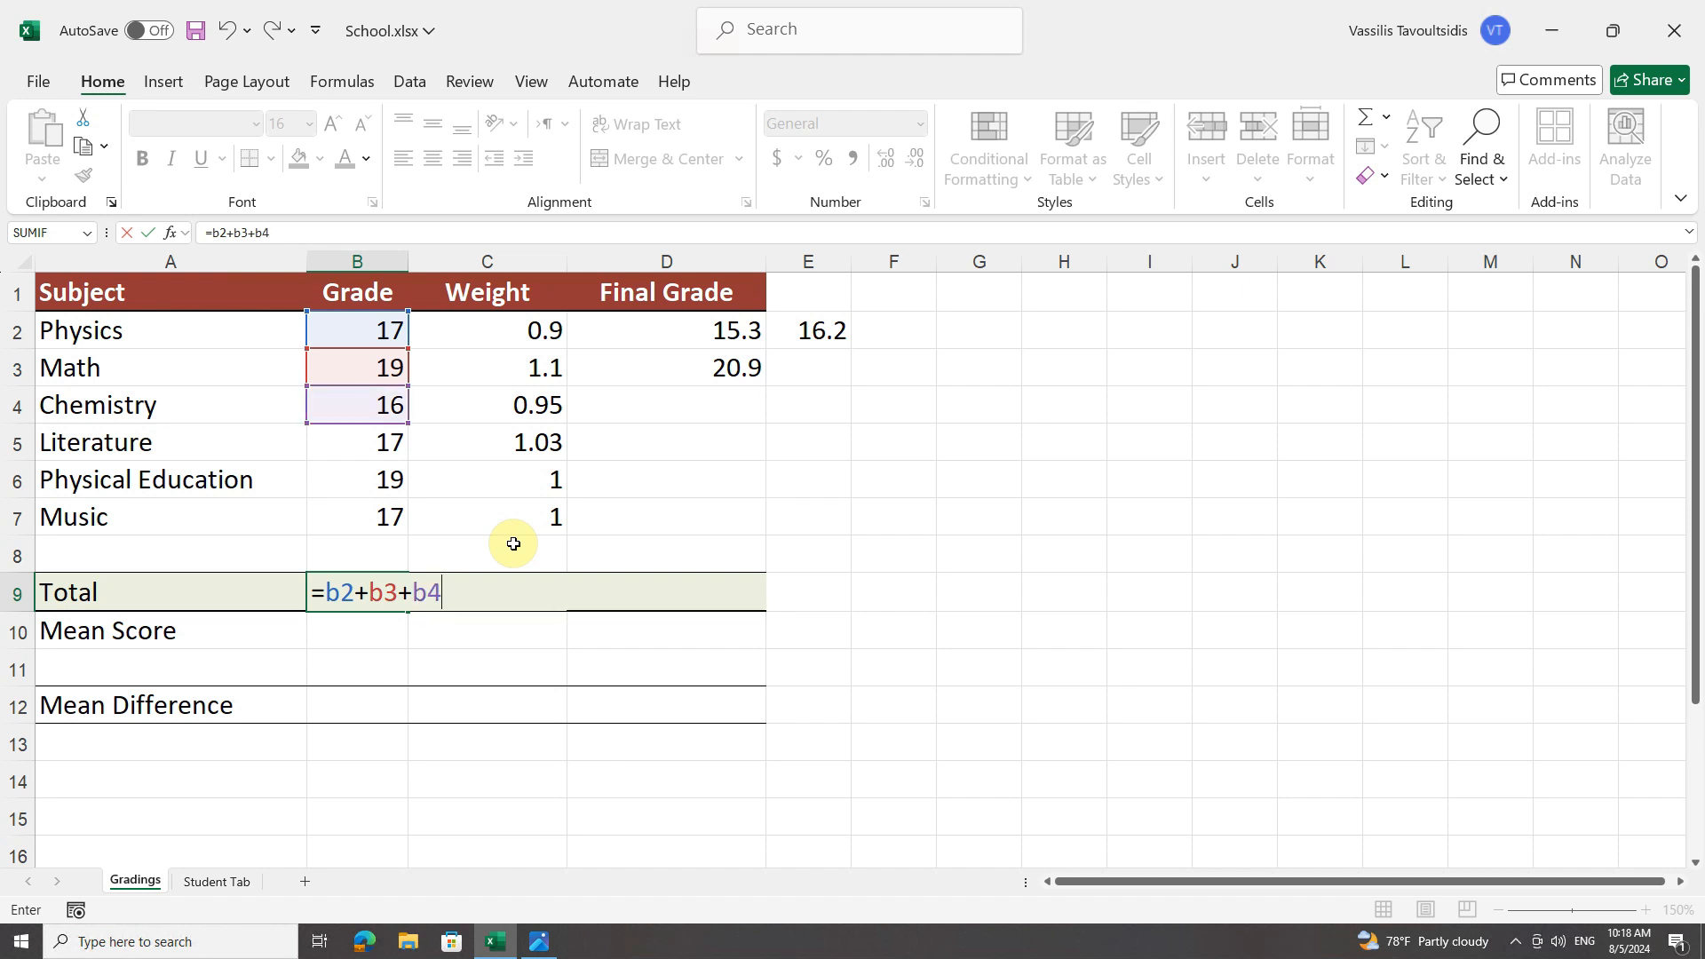
text(+)
click(353, 445)
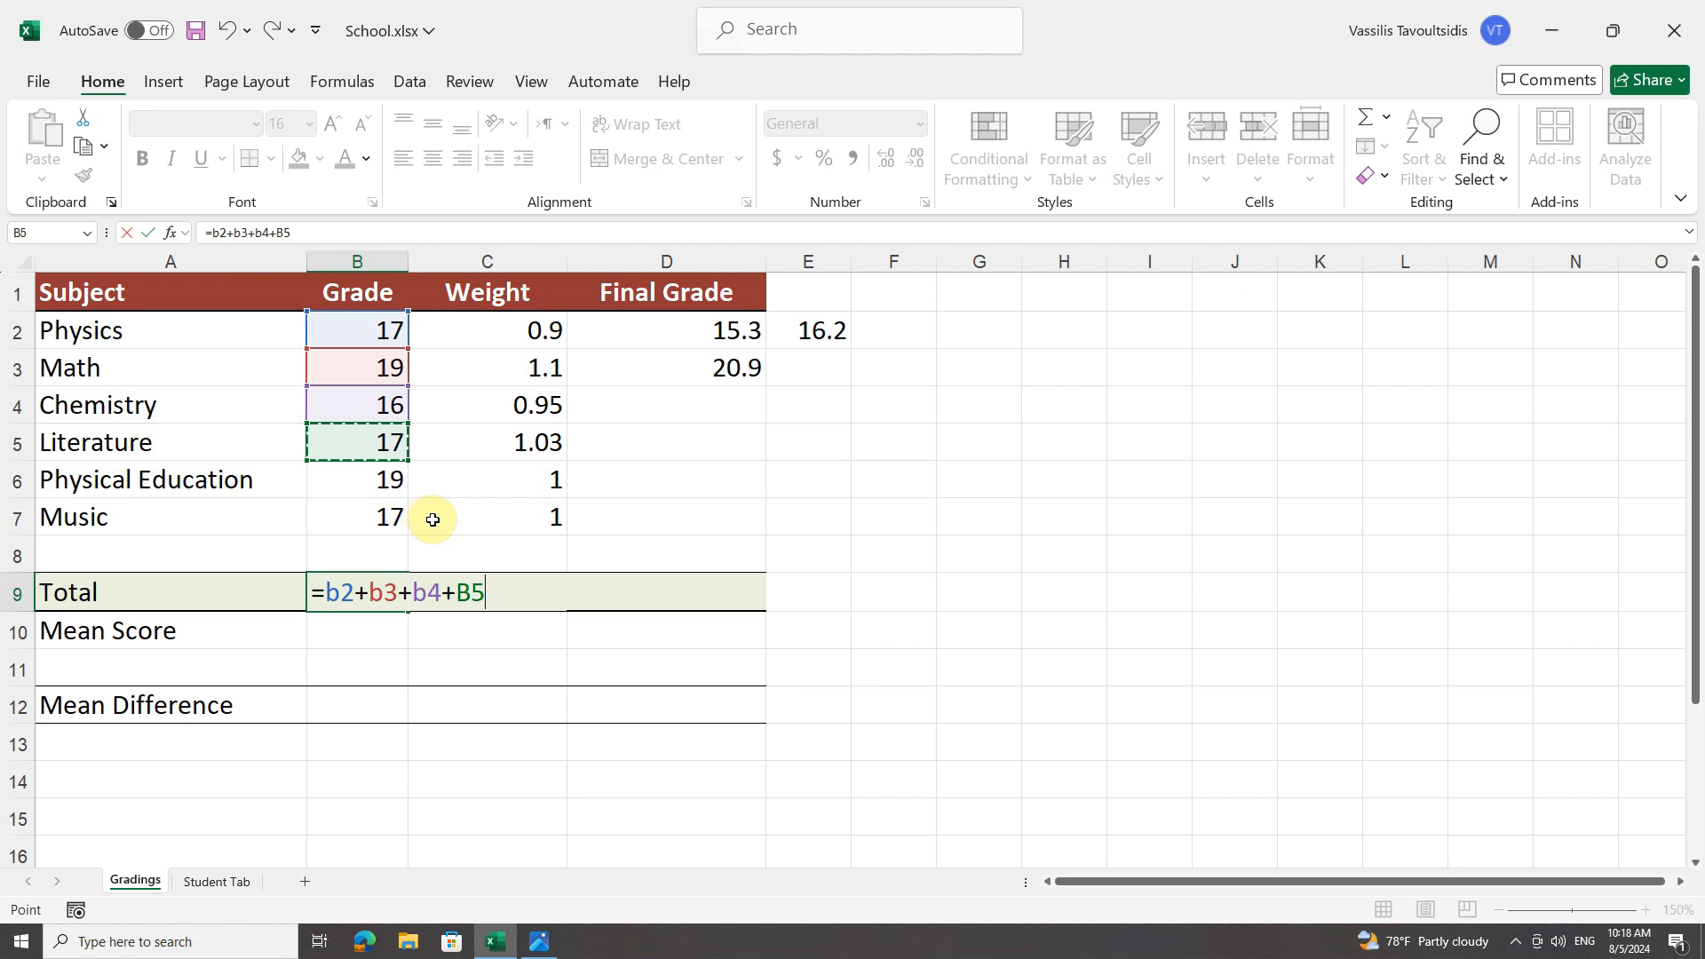
text(+)
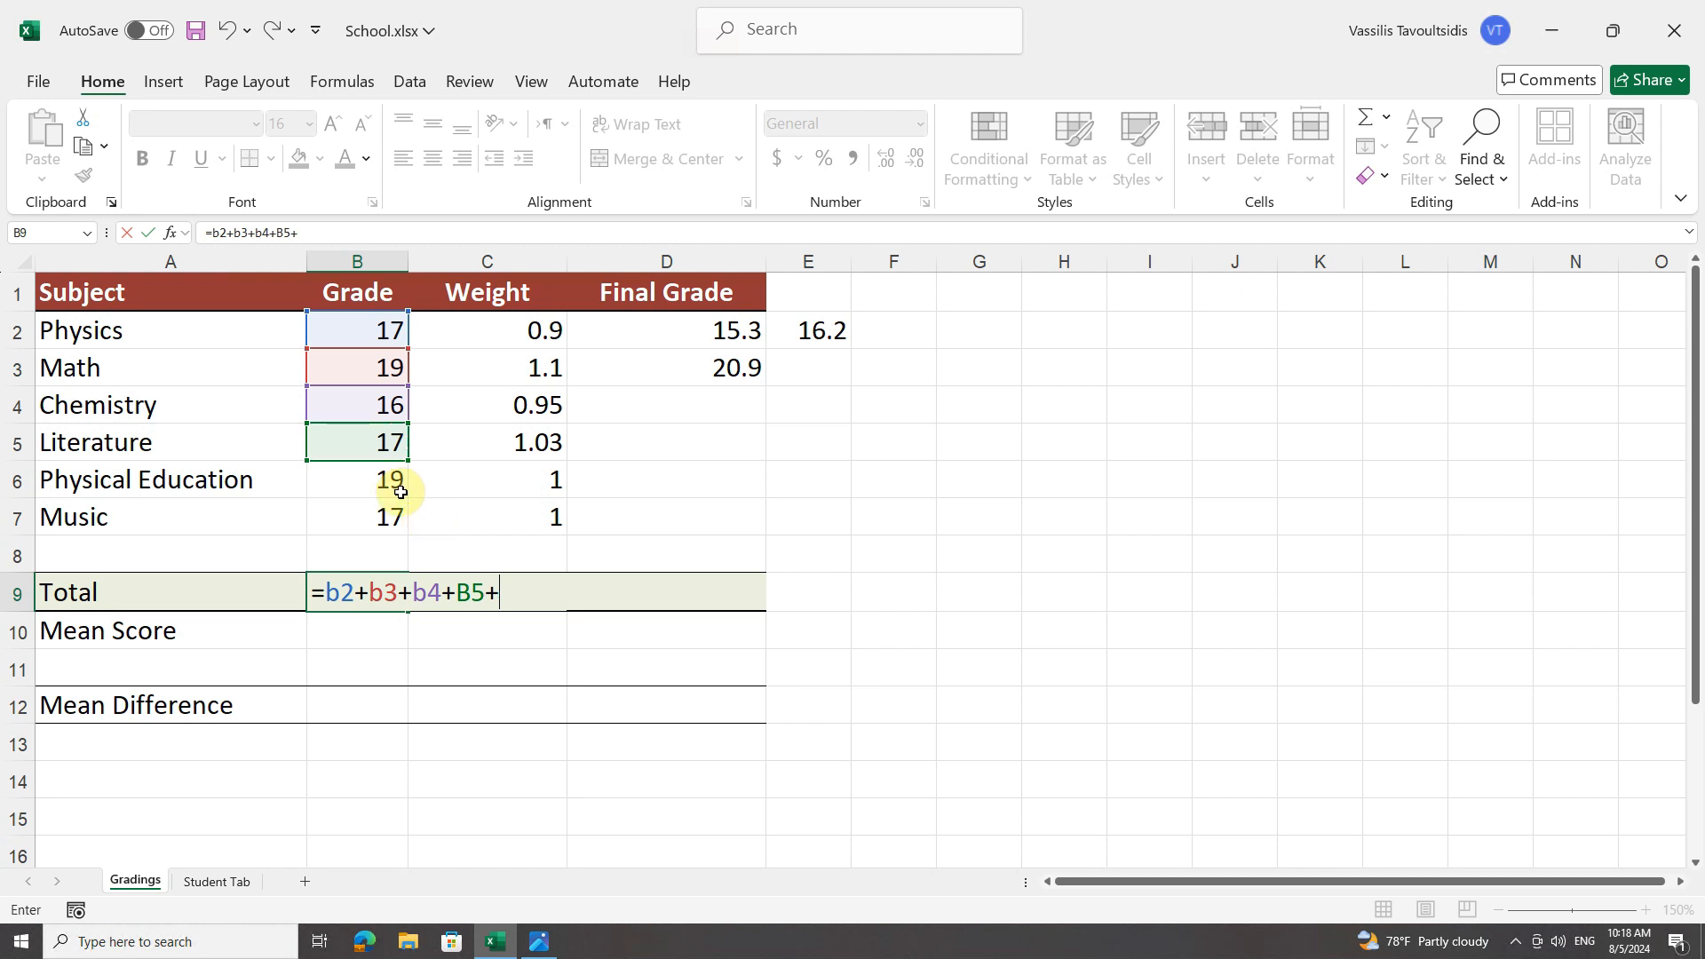
click(372, 481)
text(+)
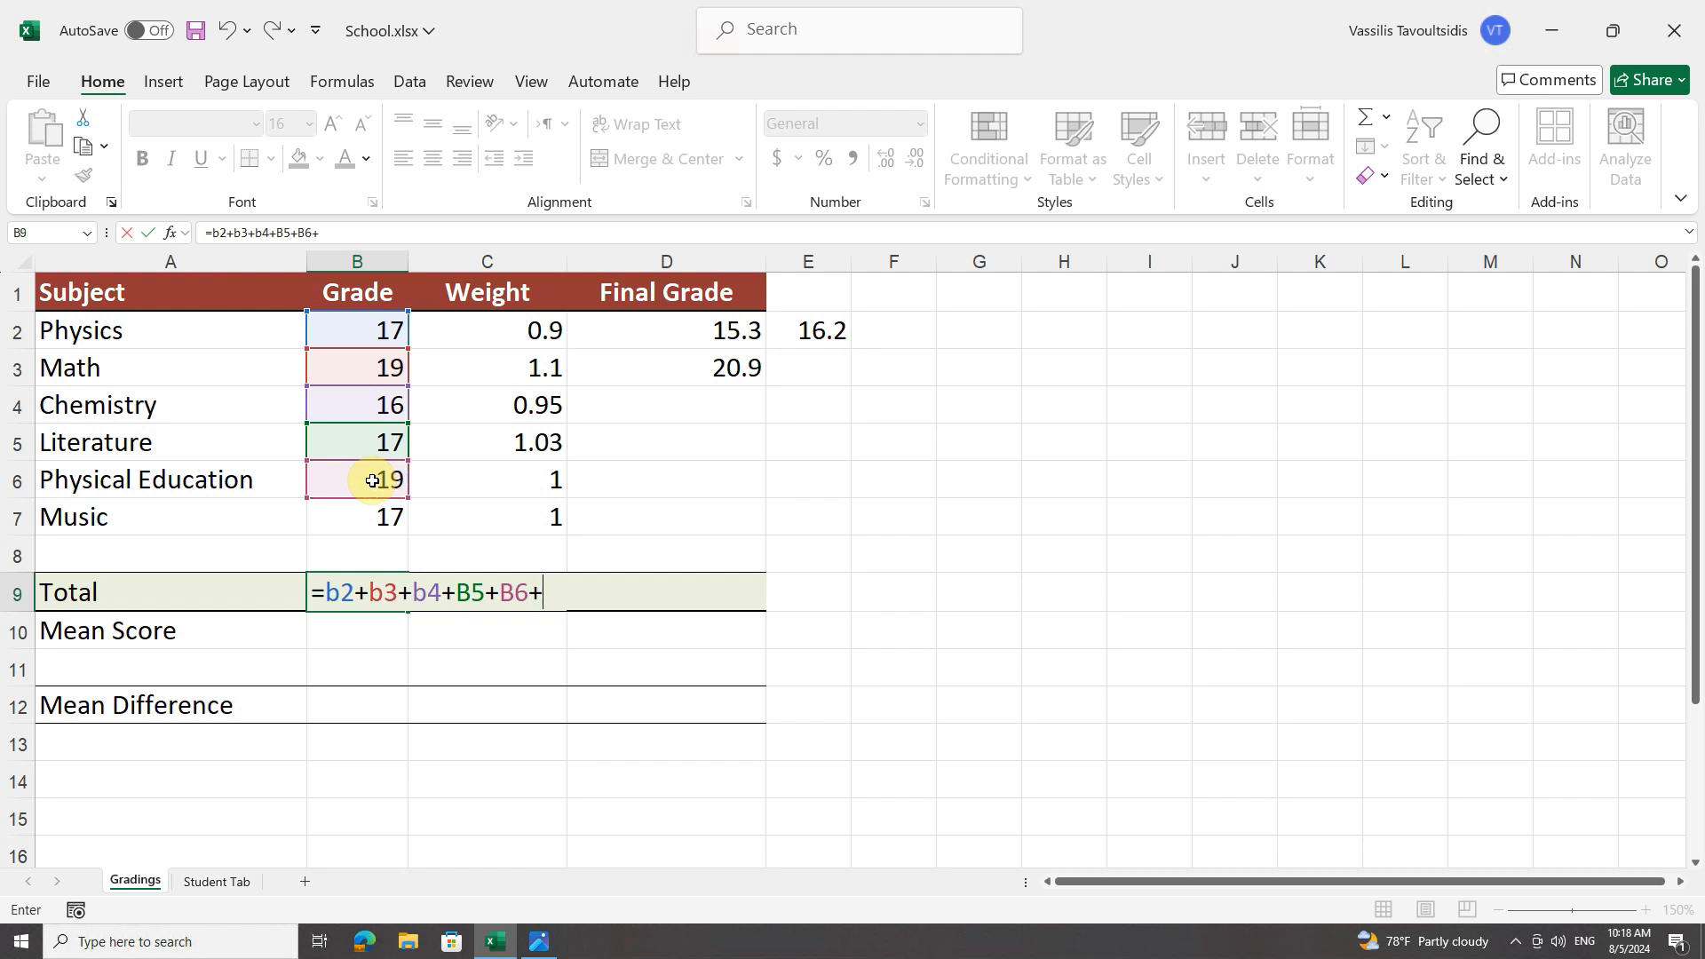
click(345, 524)
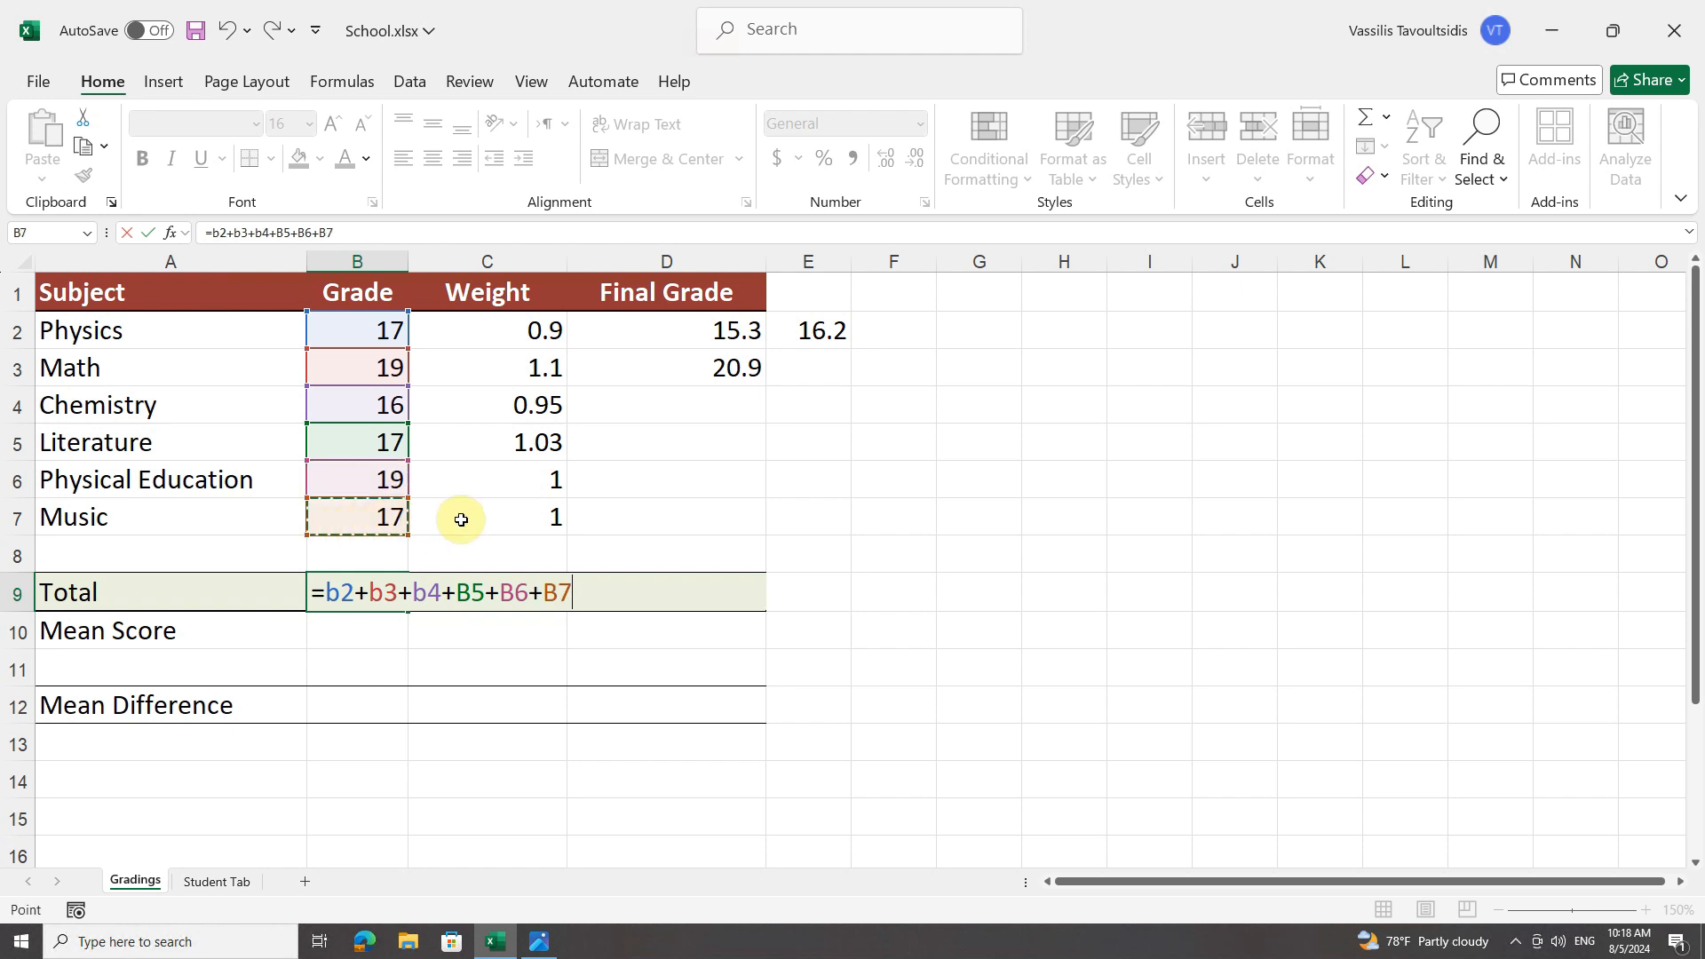
key(Return)
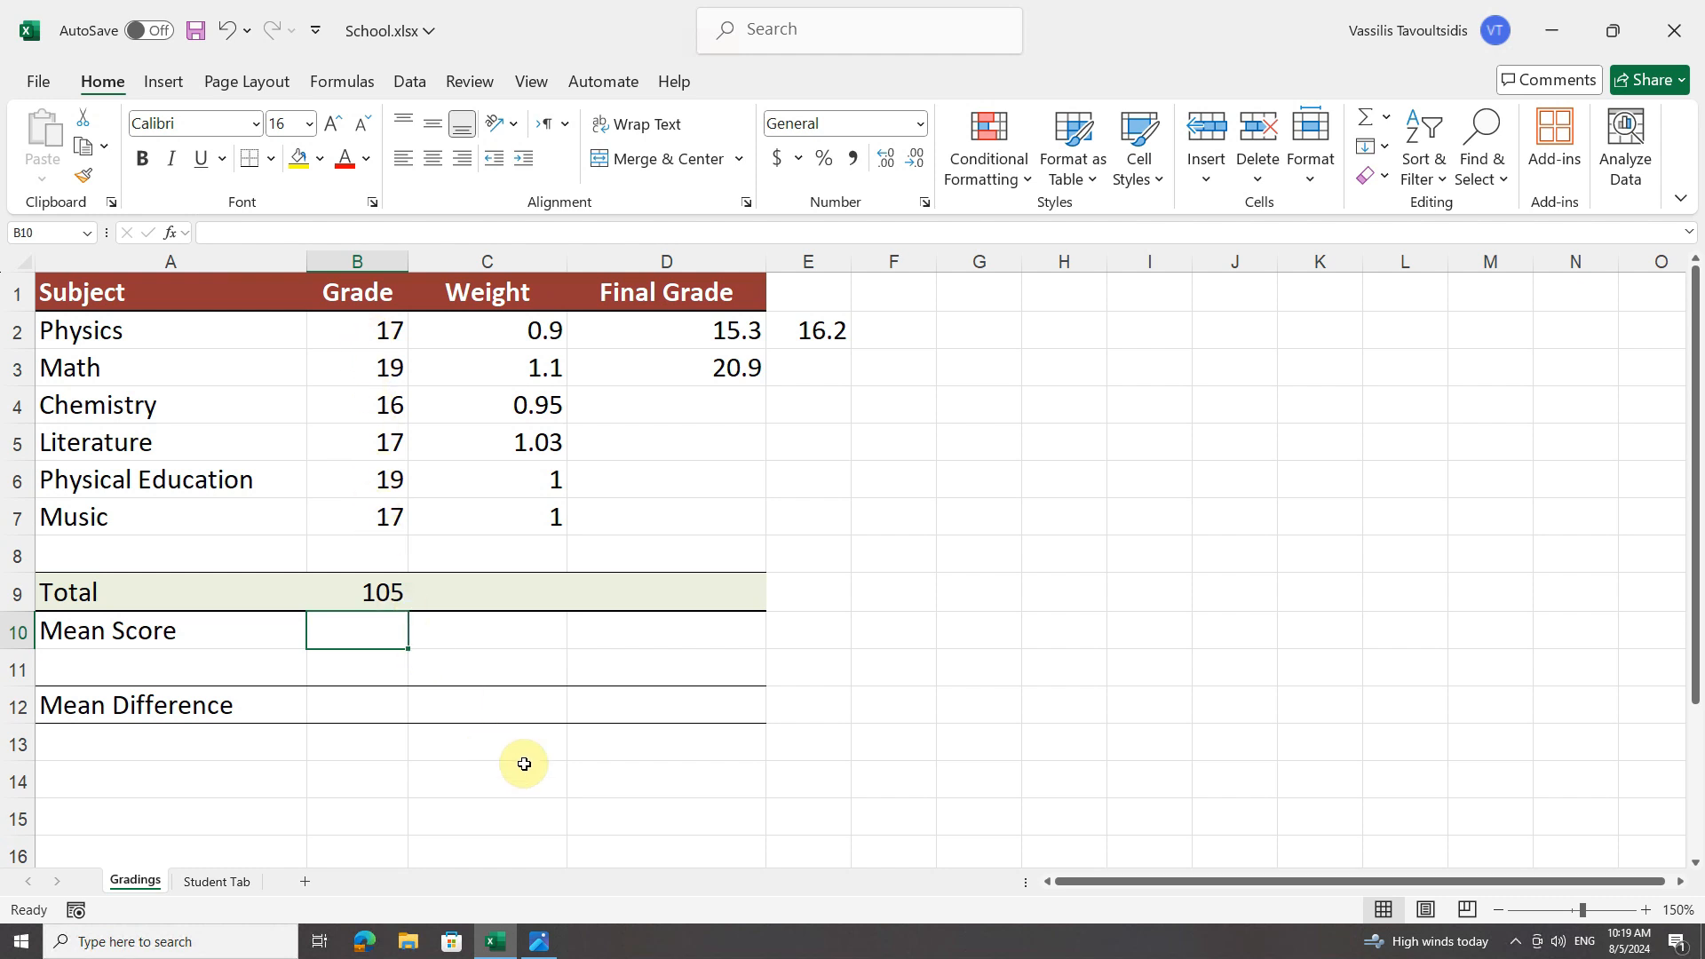
Calculate the Grade column's mean score in B10 by dividing the total by the six subjects with =B9/6.
text(=)
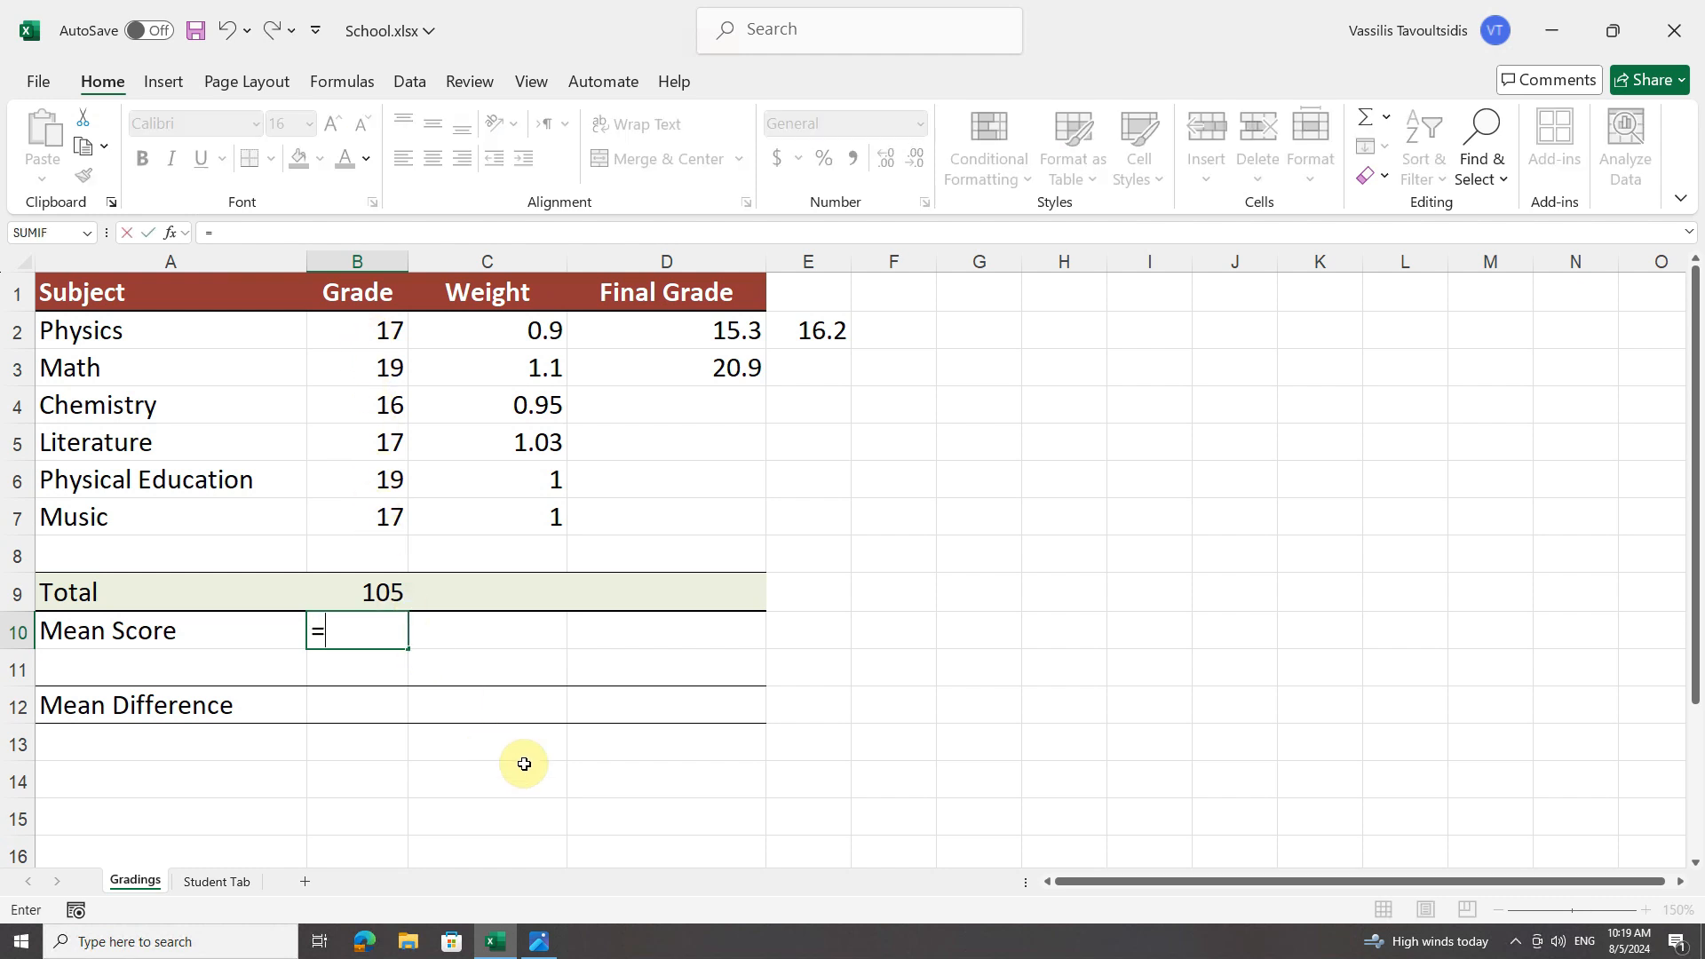
click(380, 591)
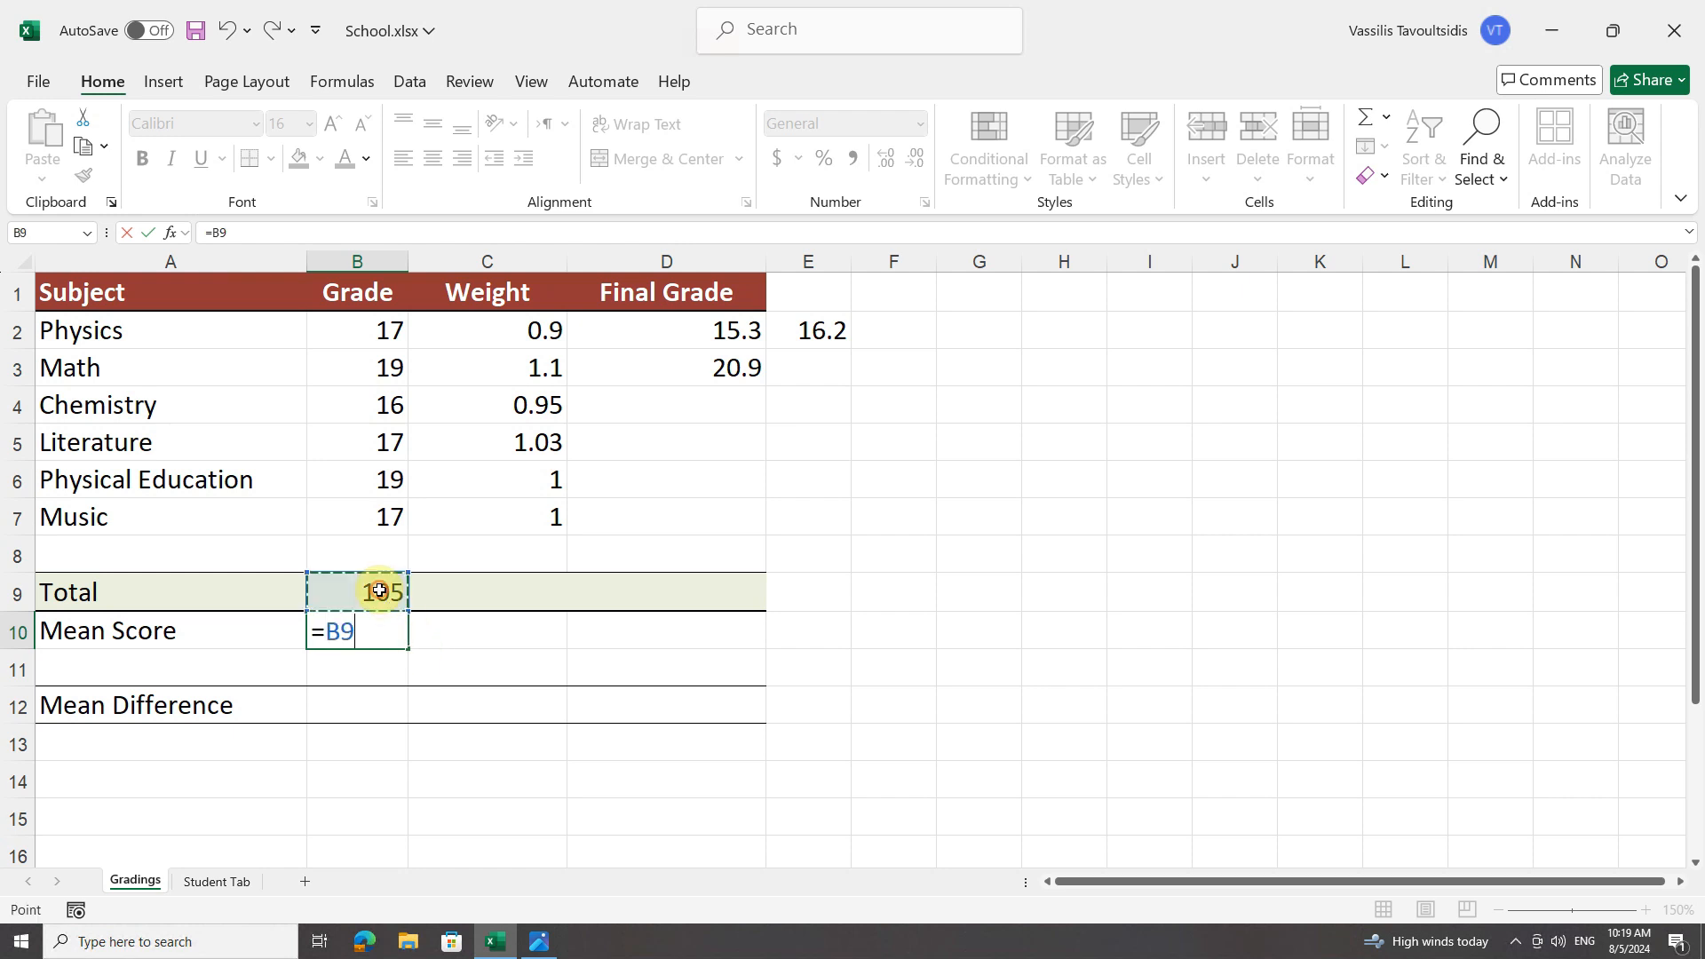
text(/)
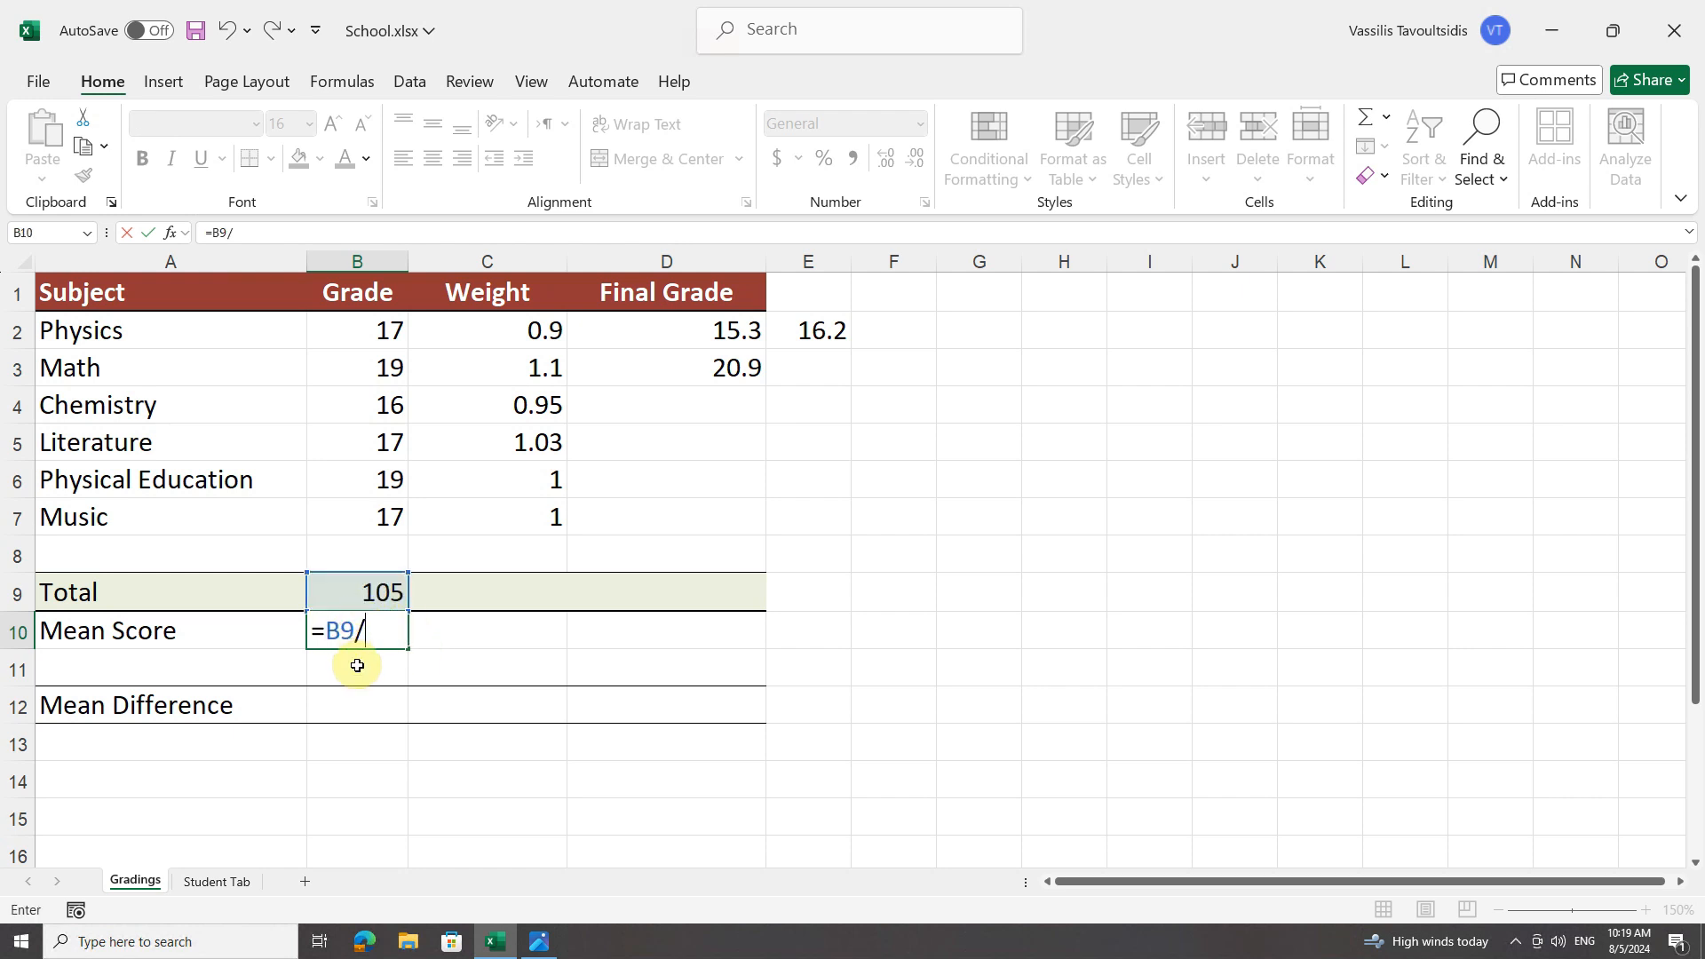
text(6)
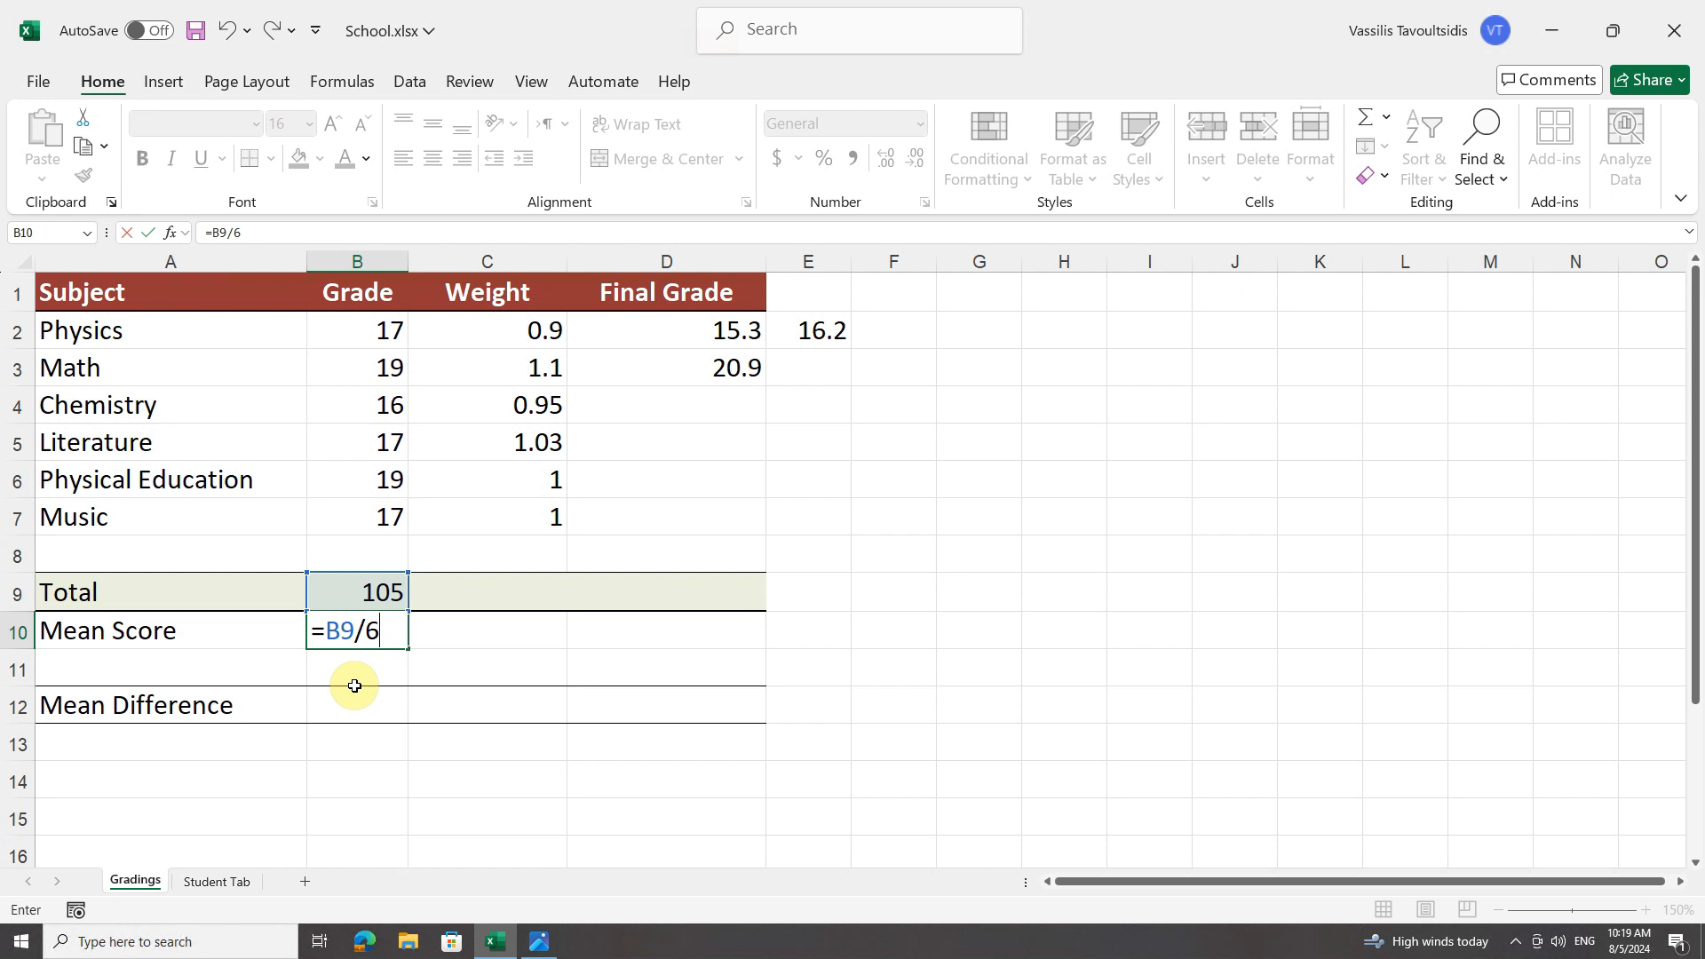
click(354, 686)
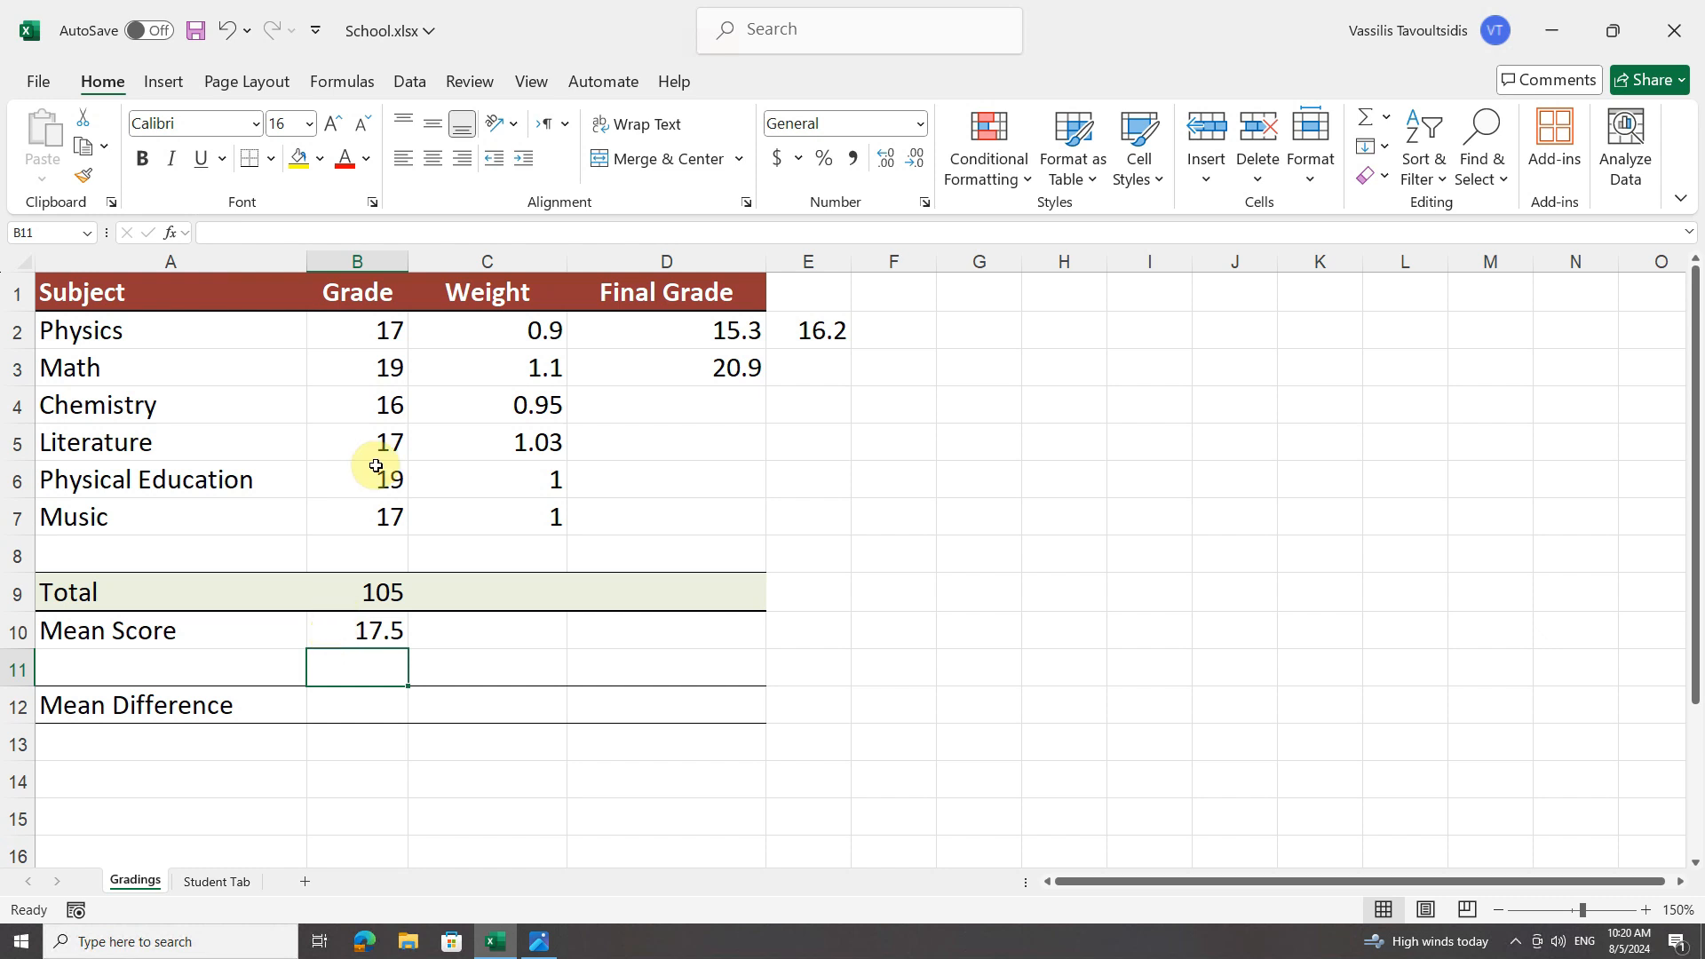
Change the Math grade in B3 to 15.
click(337, 366)
text(15)
key(Return)
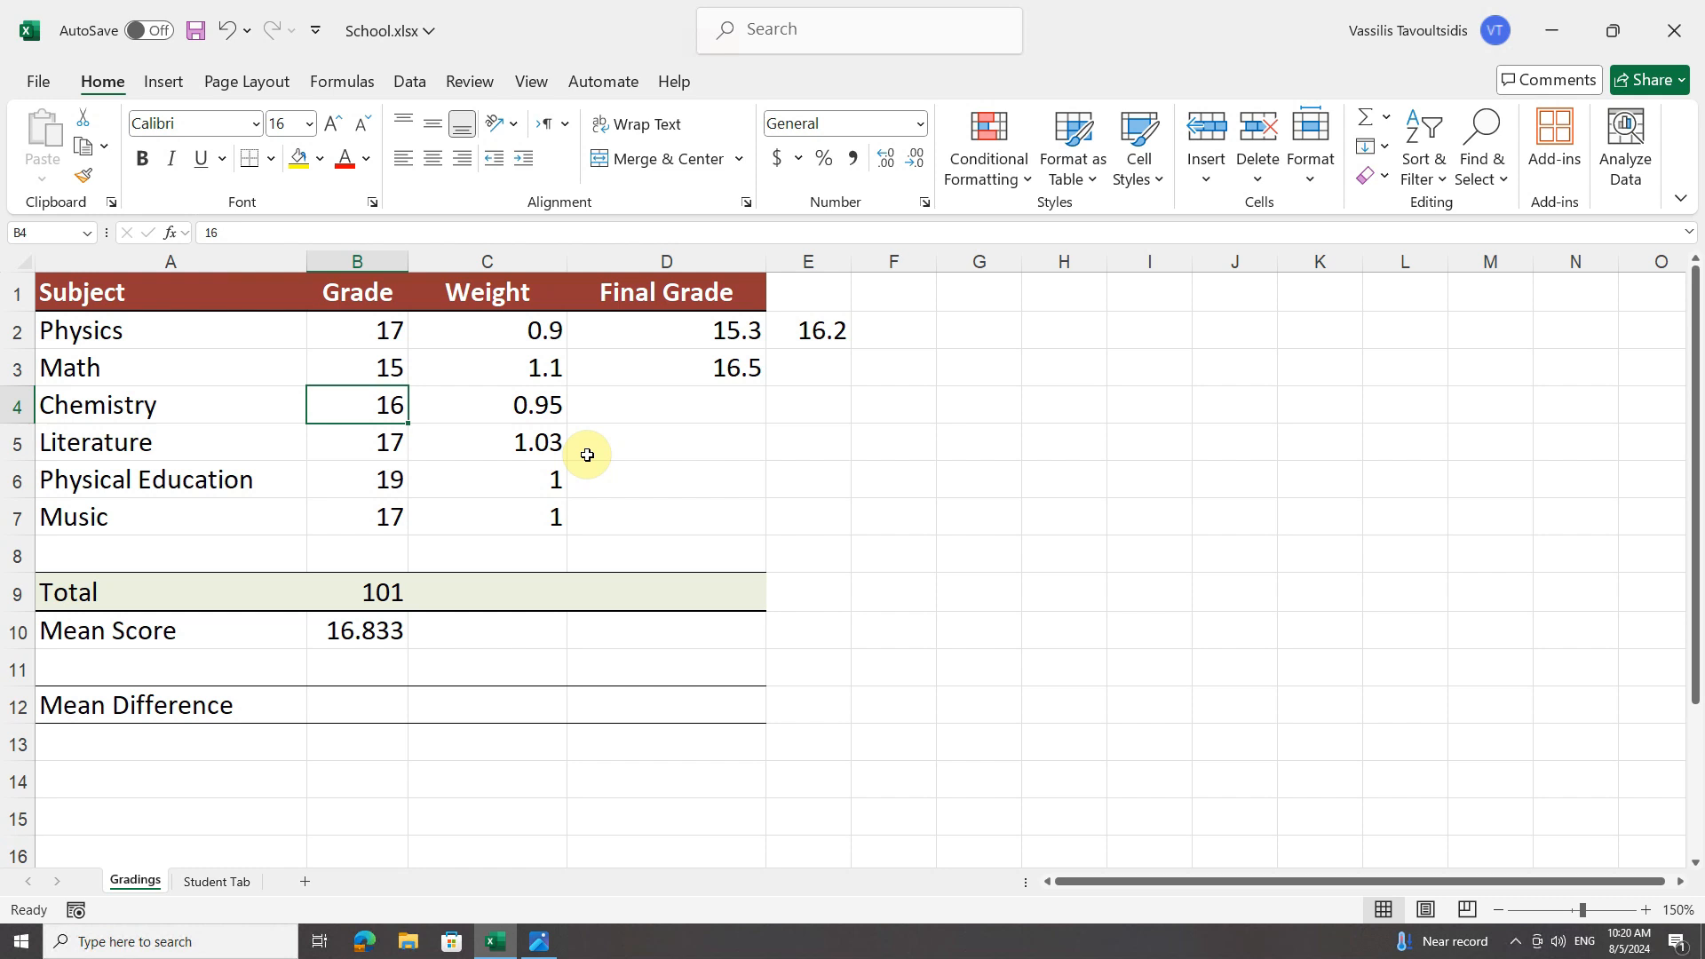
On the Student Tab sheet, calculate the Math oral and written exam grade difference in D6 with =B6-C6.
click(221, 880)
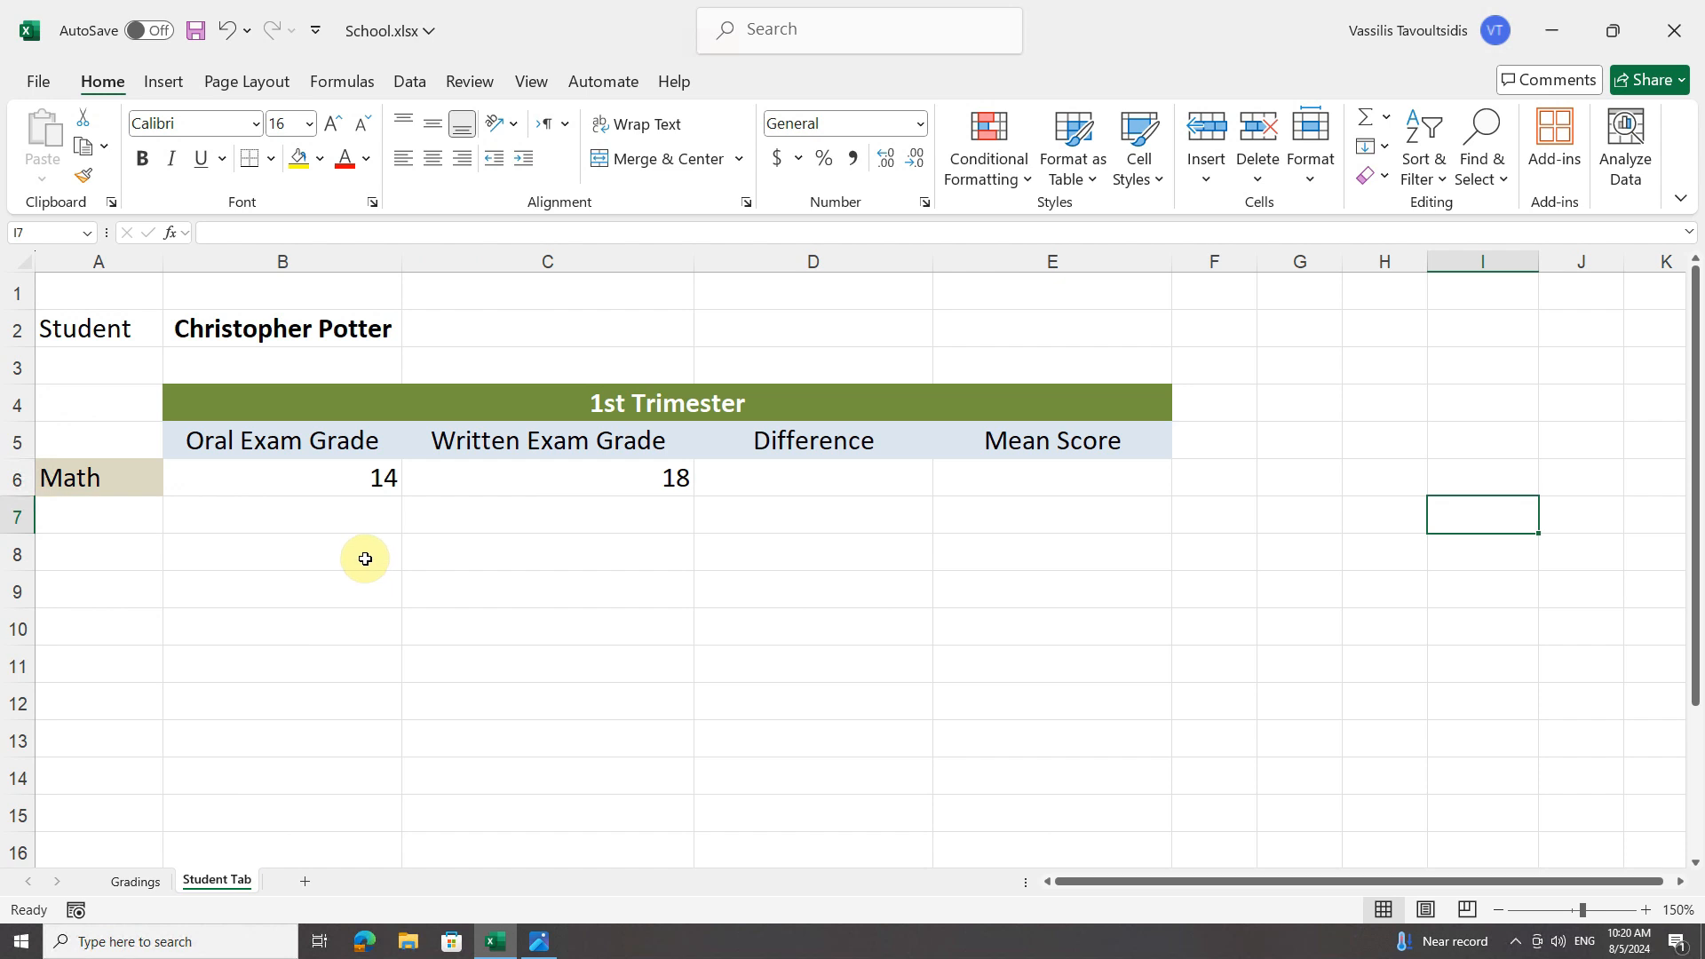
click(804, 477)
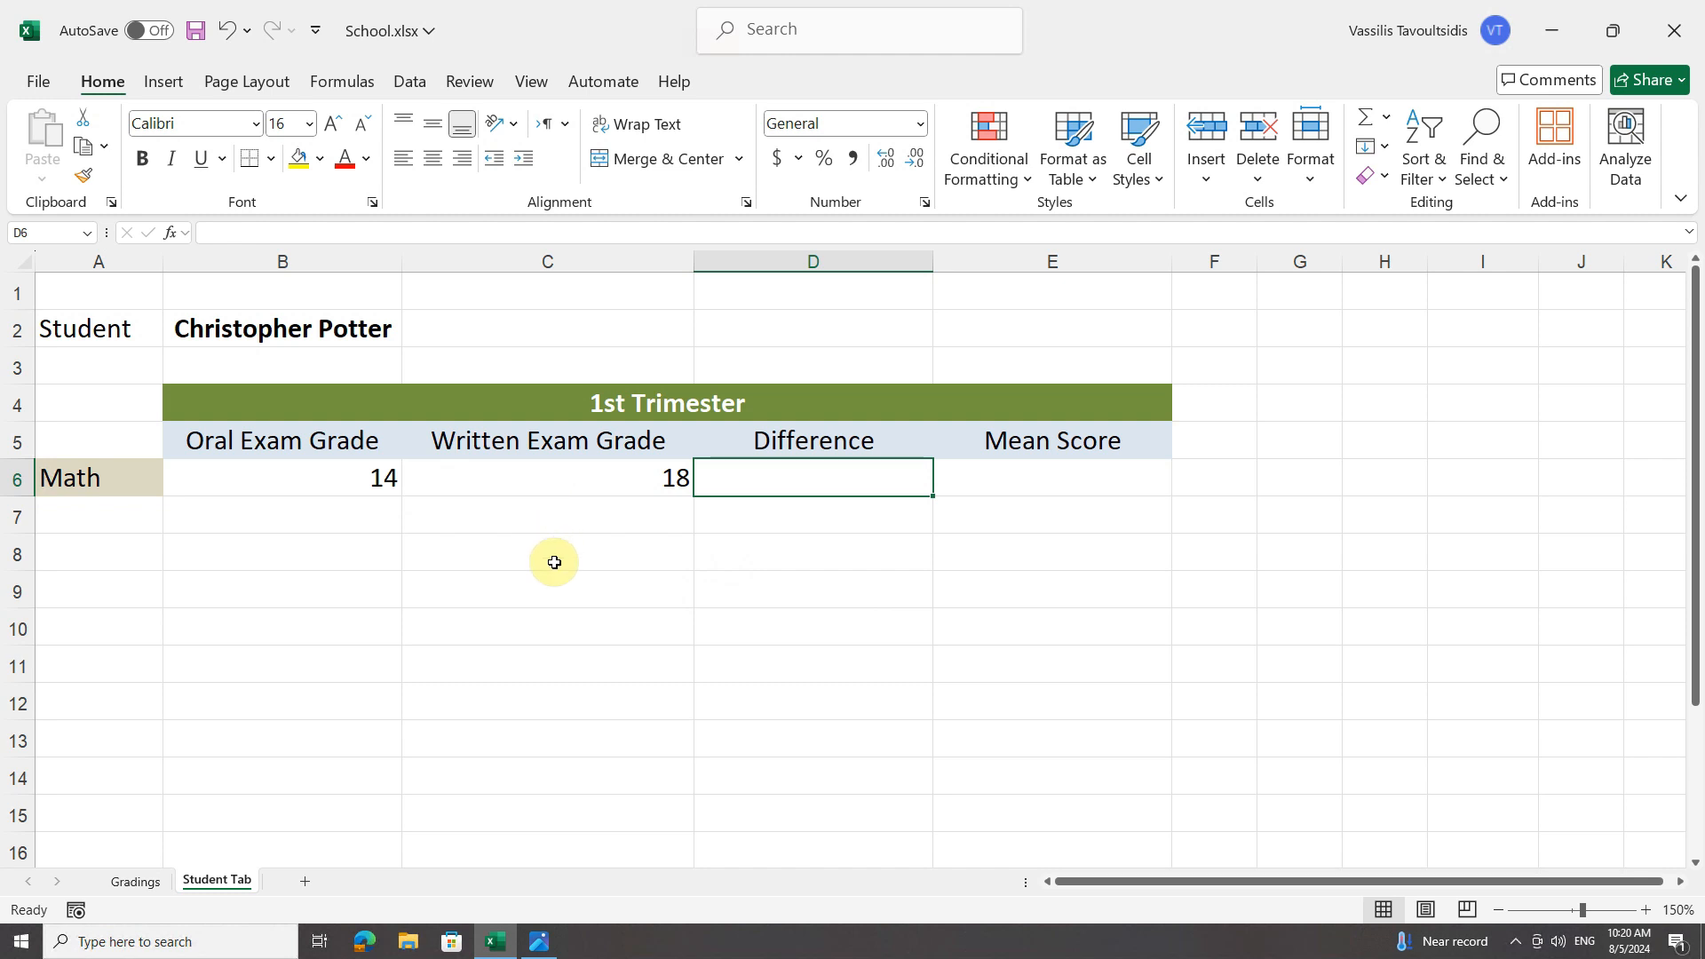
text(=)
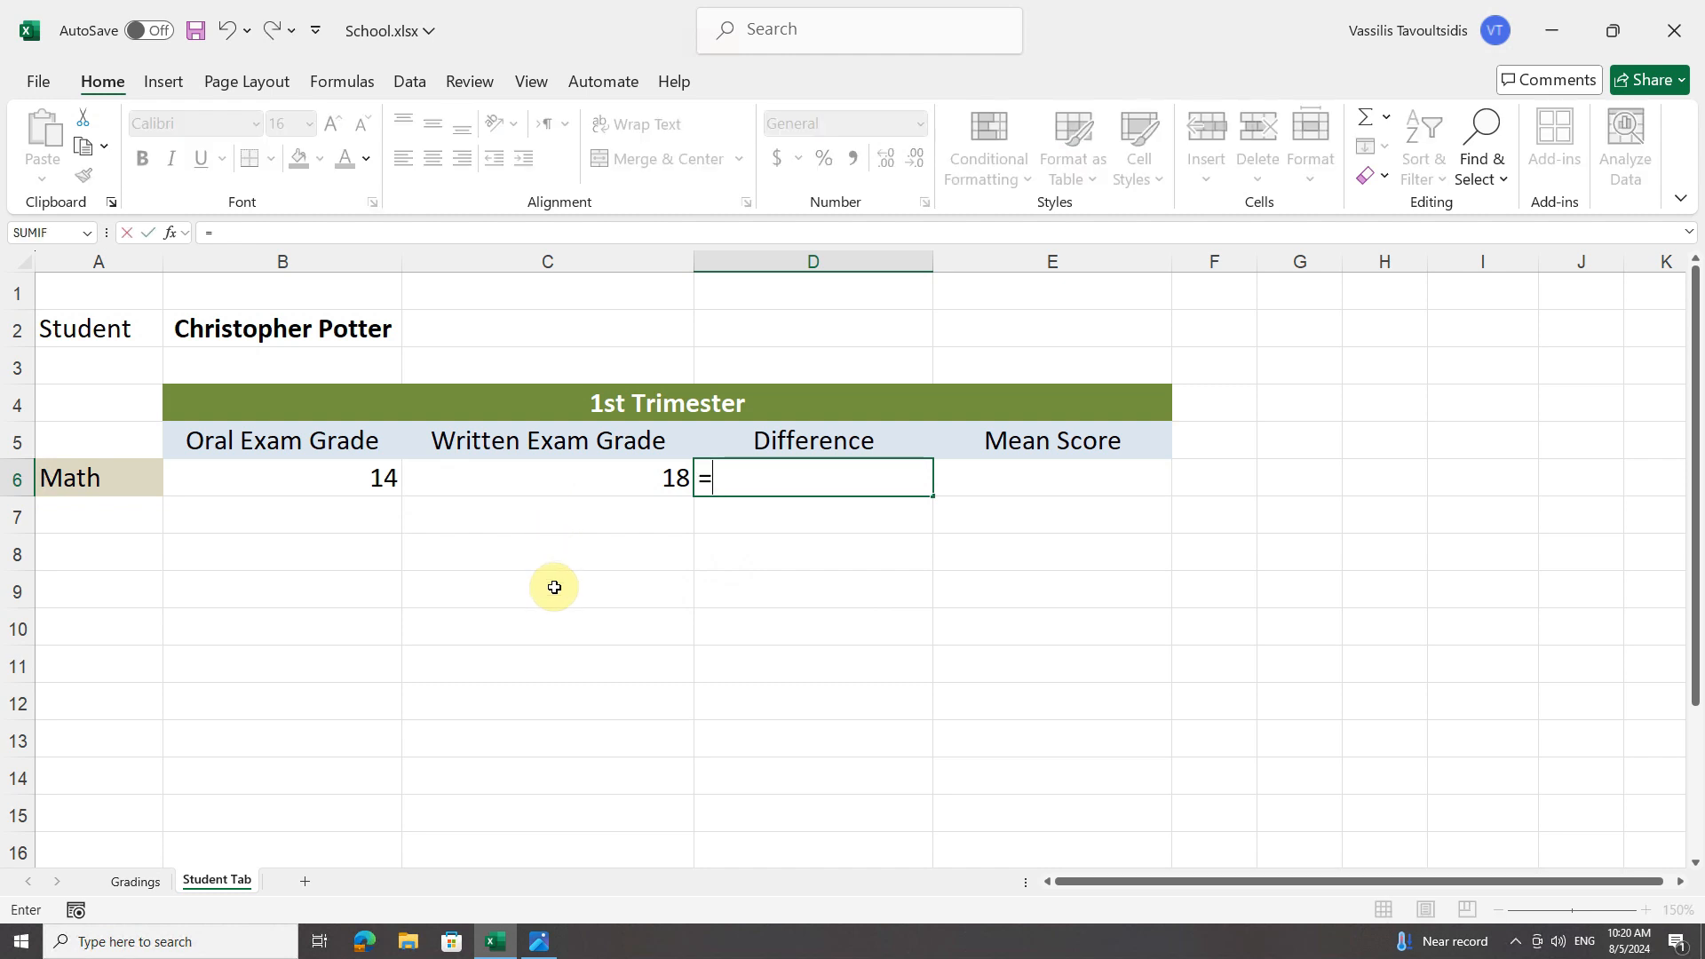
click(303, 483)
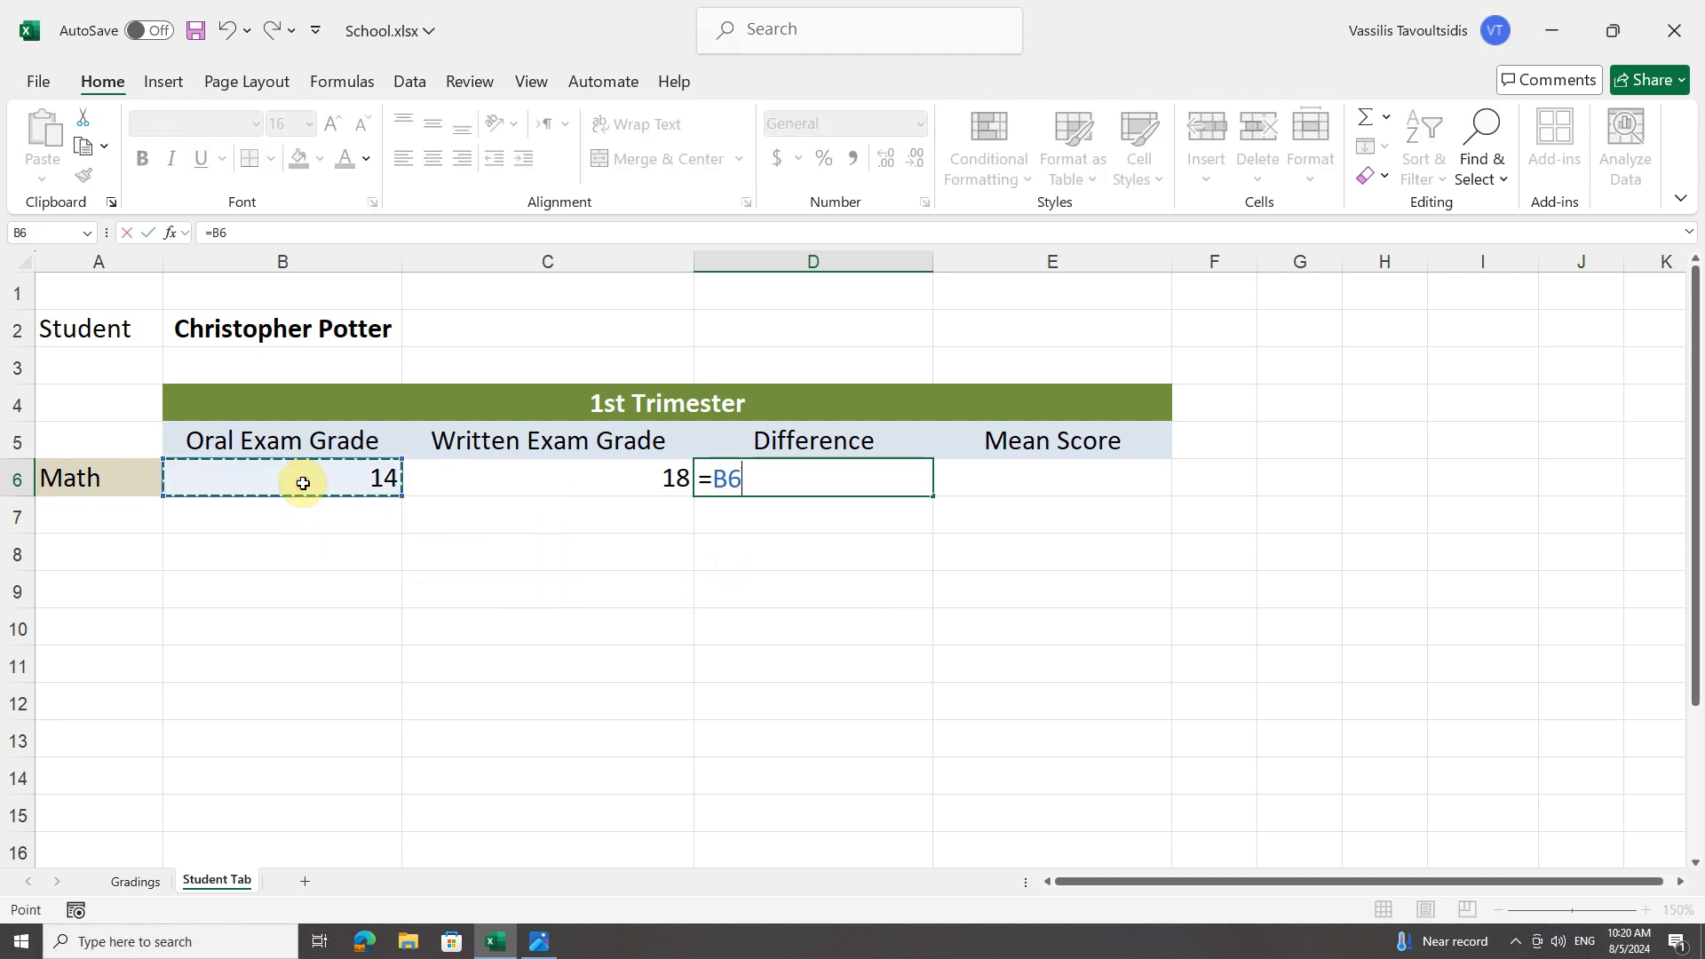
text(-)
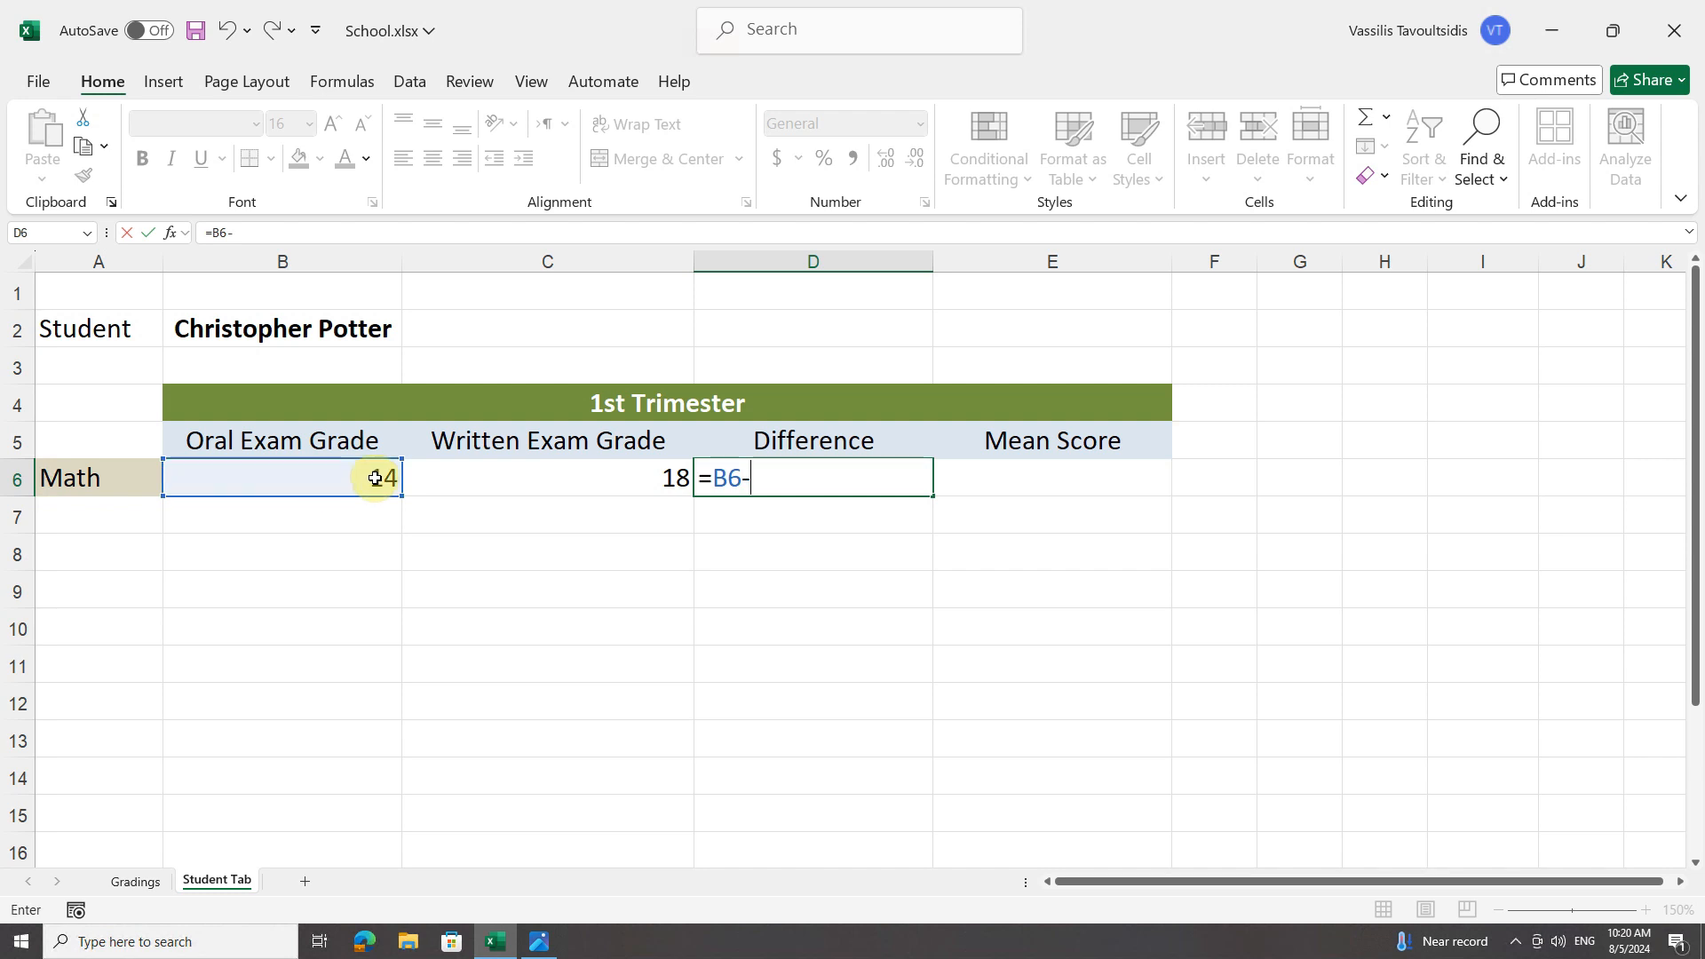
click(532, 479)
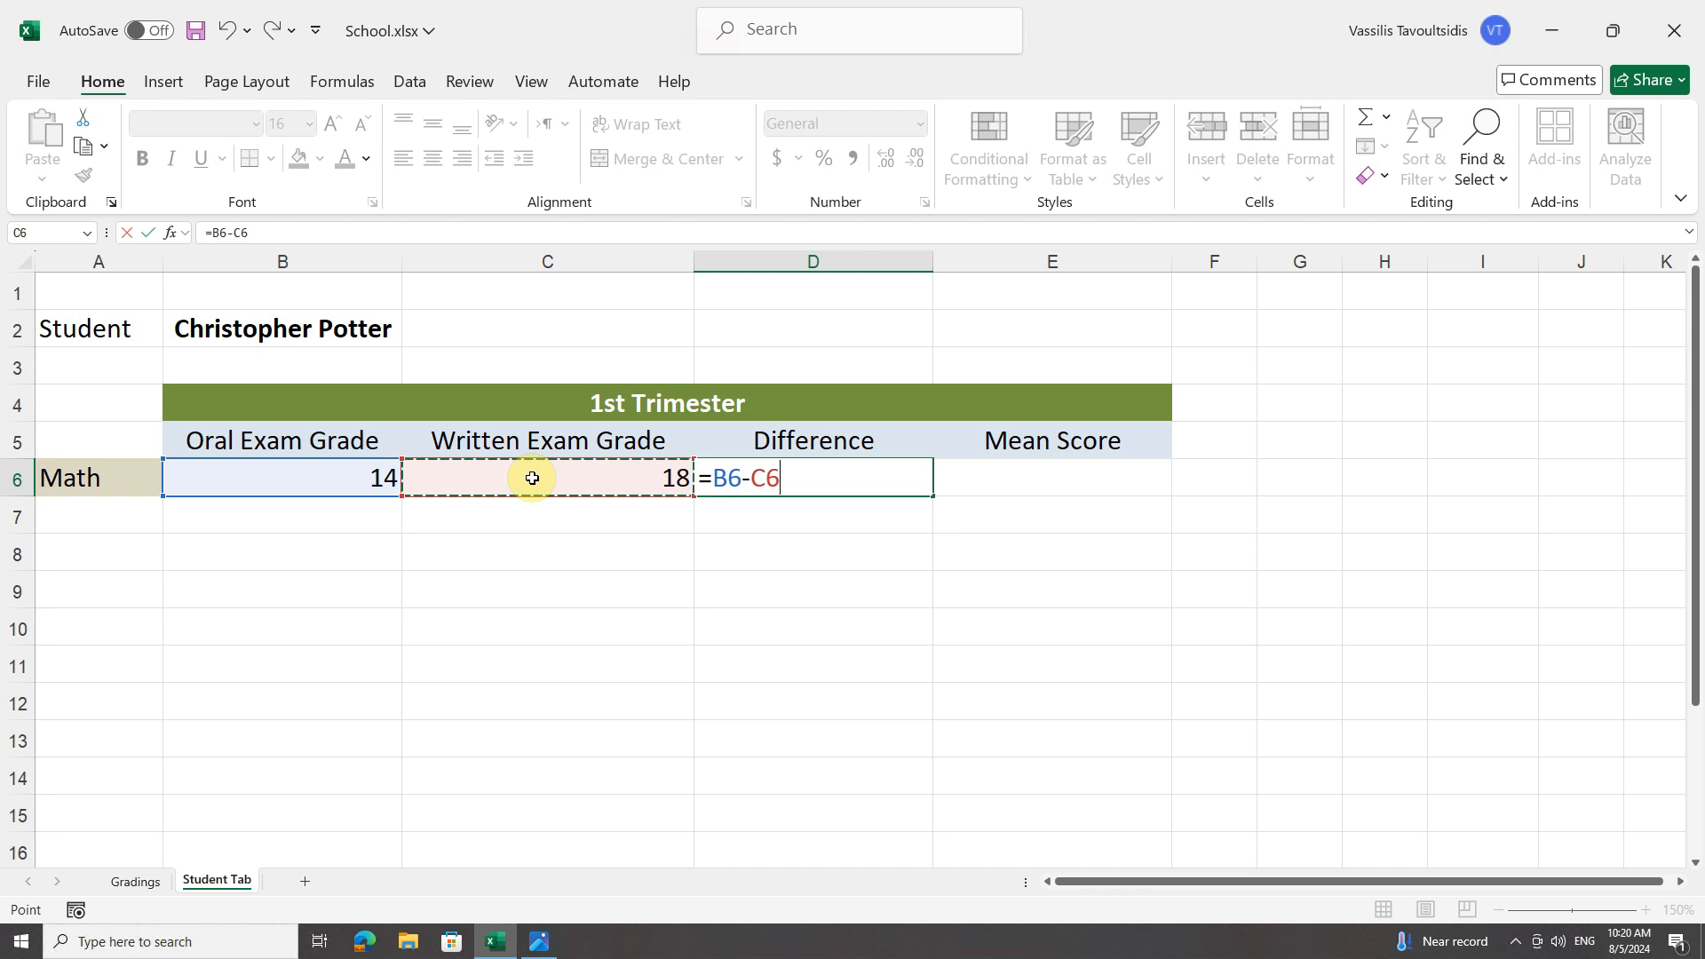
key(Return)
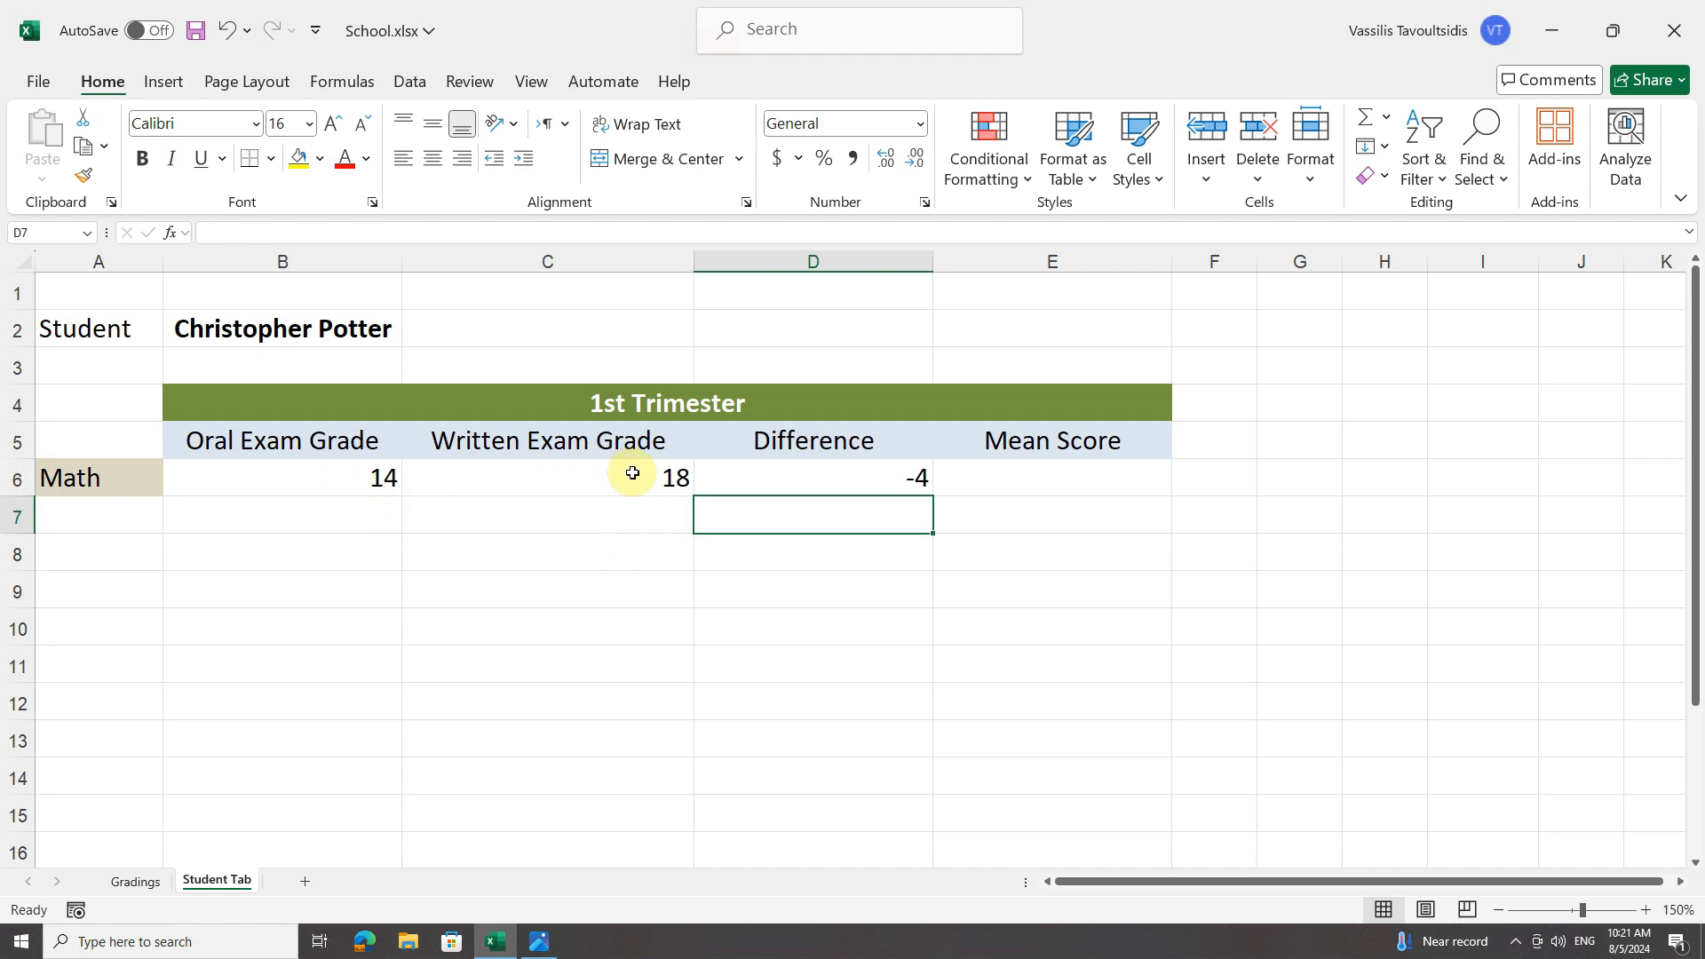
Enter the Math mean score formula in E6 without parentheses as =b6+c6/2.
click(1057, 483)
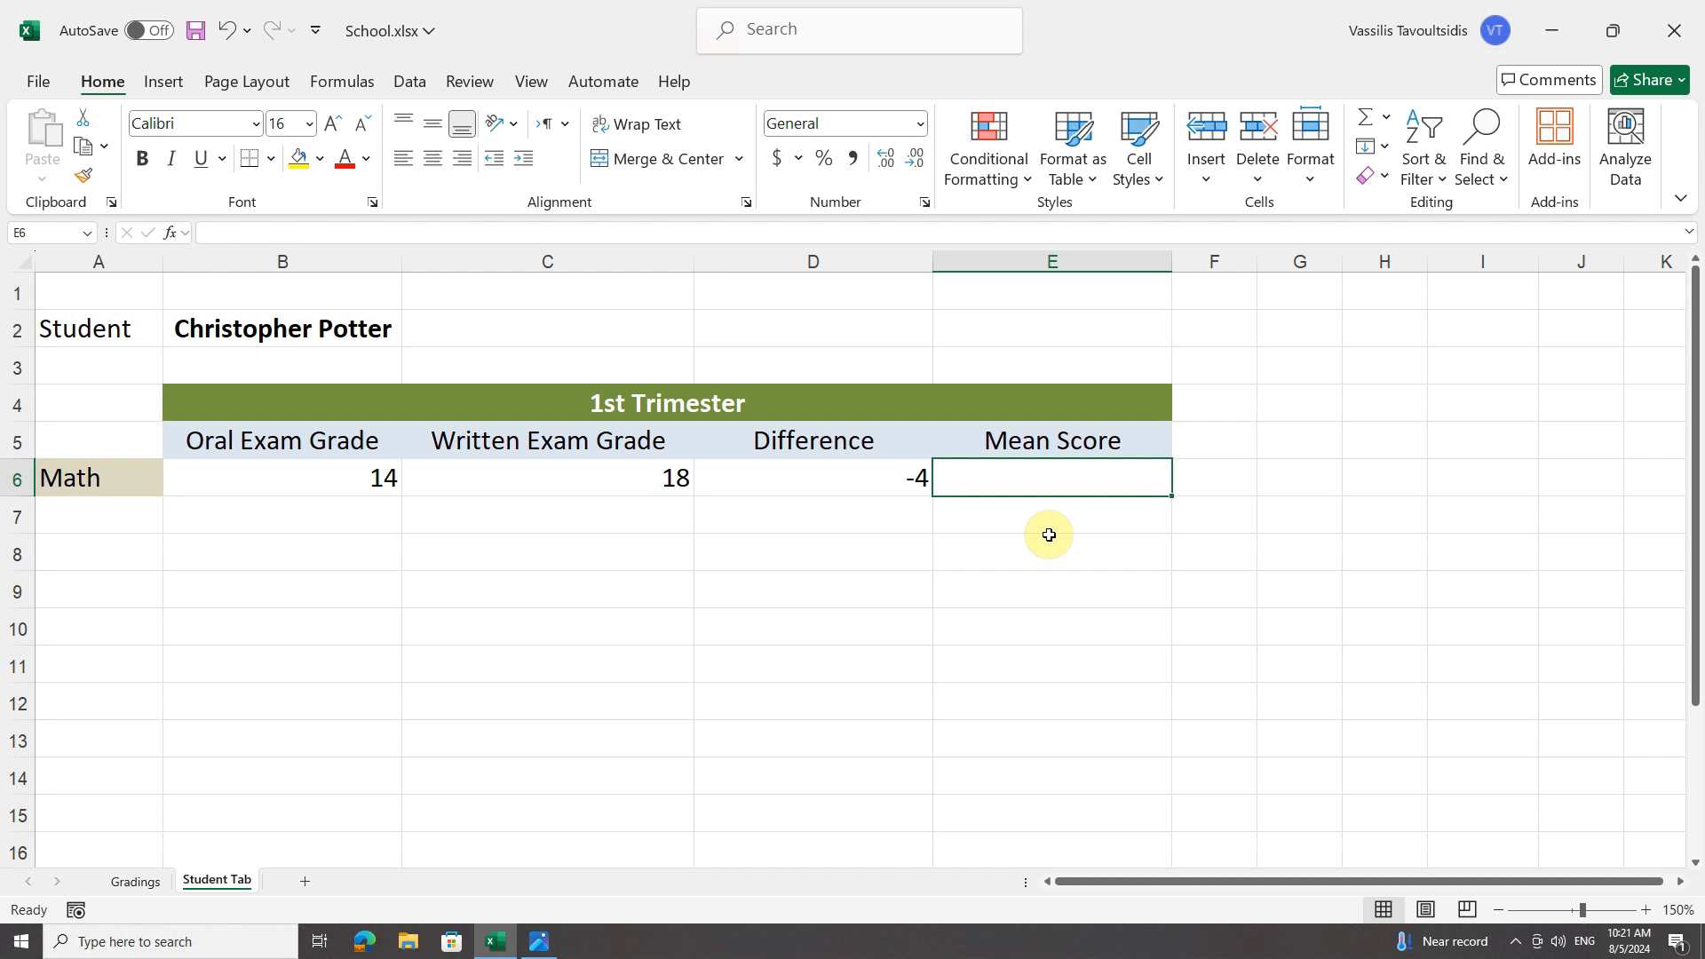
text(=)
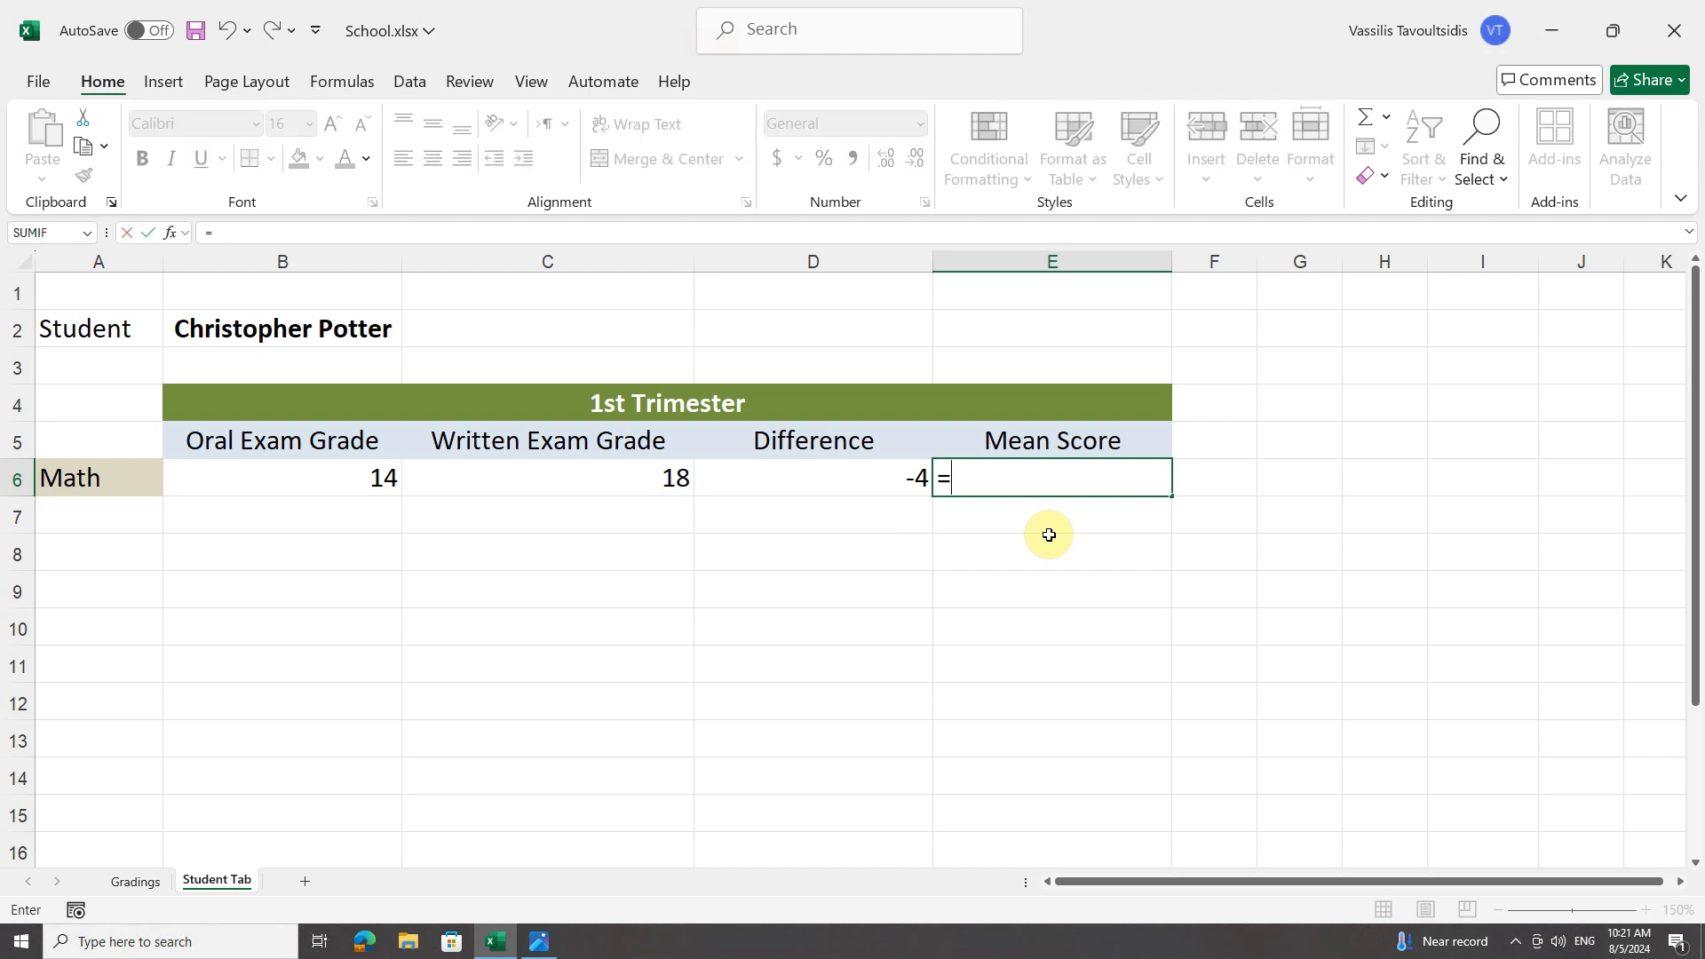
text(b6)
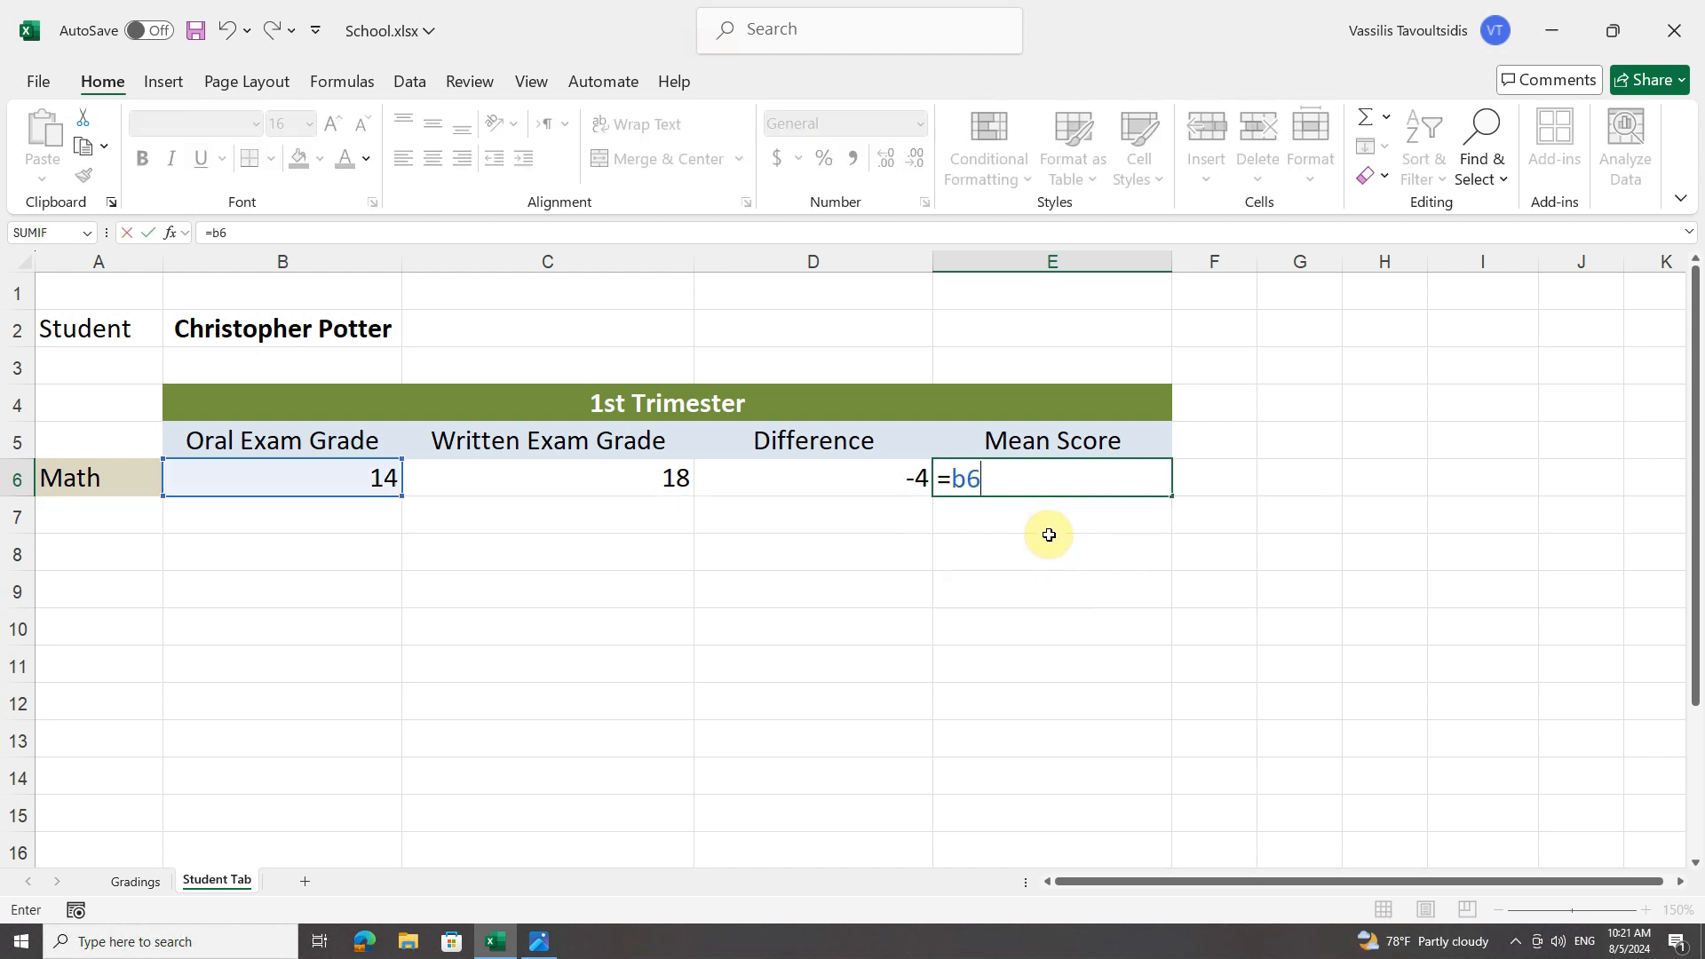
text(+c)
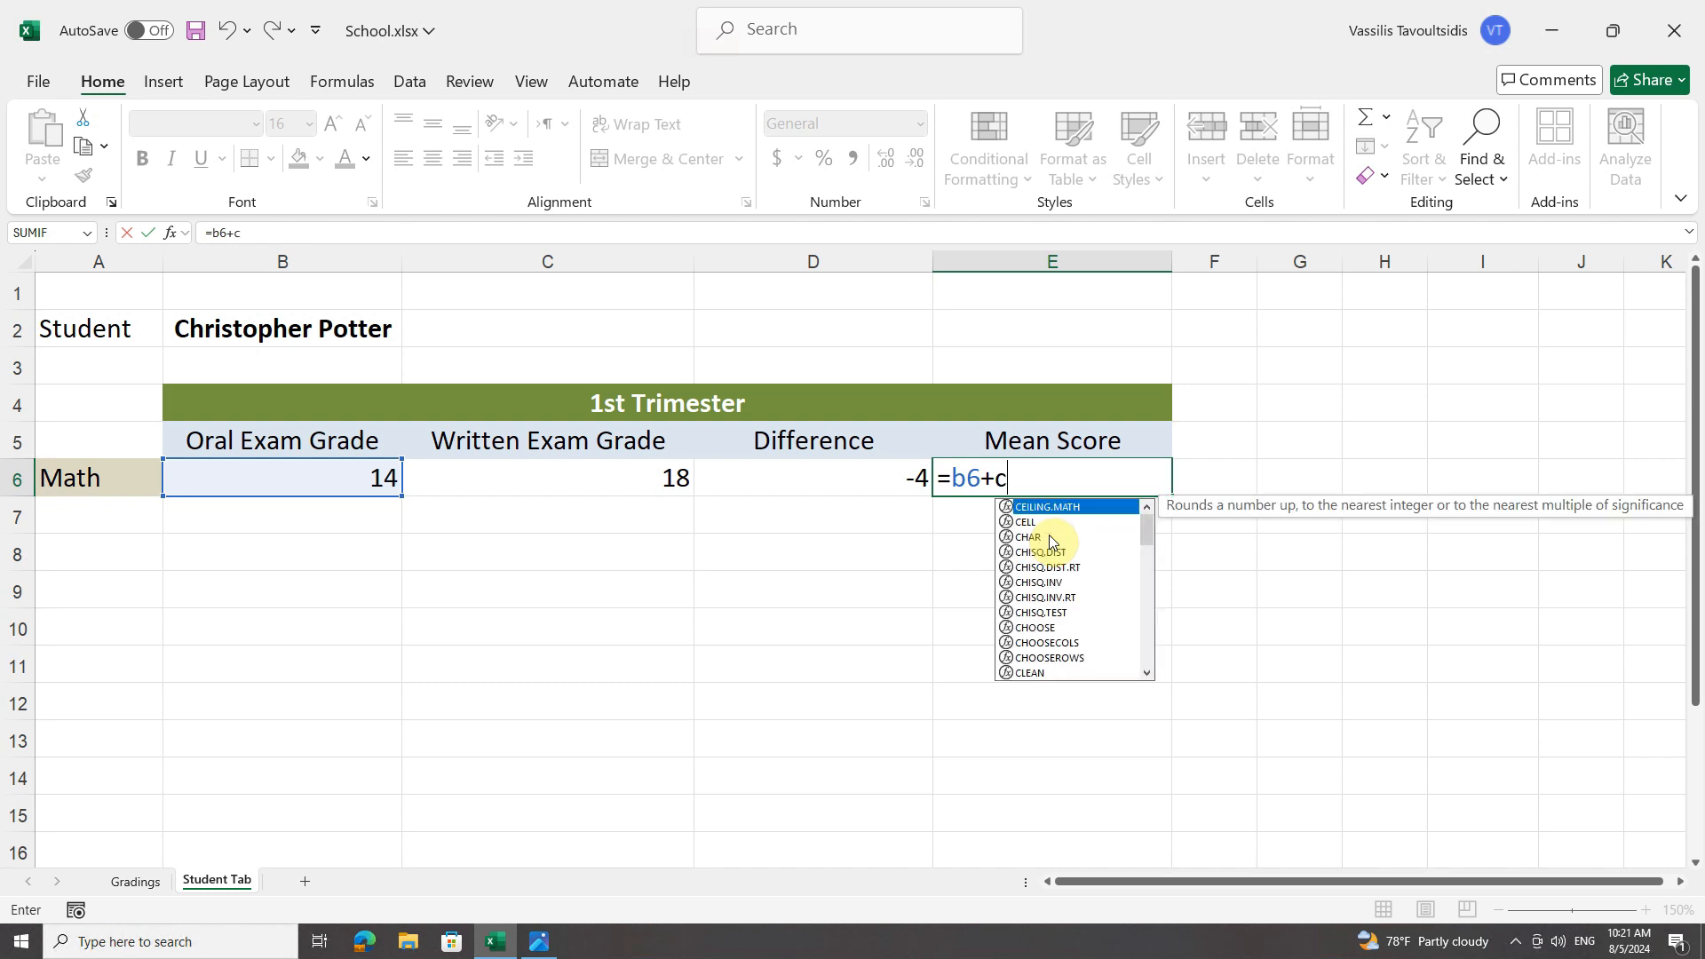
text(6/2)
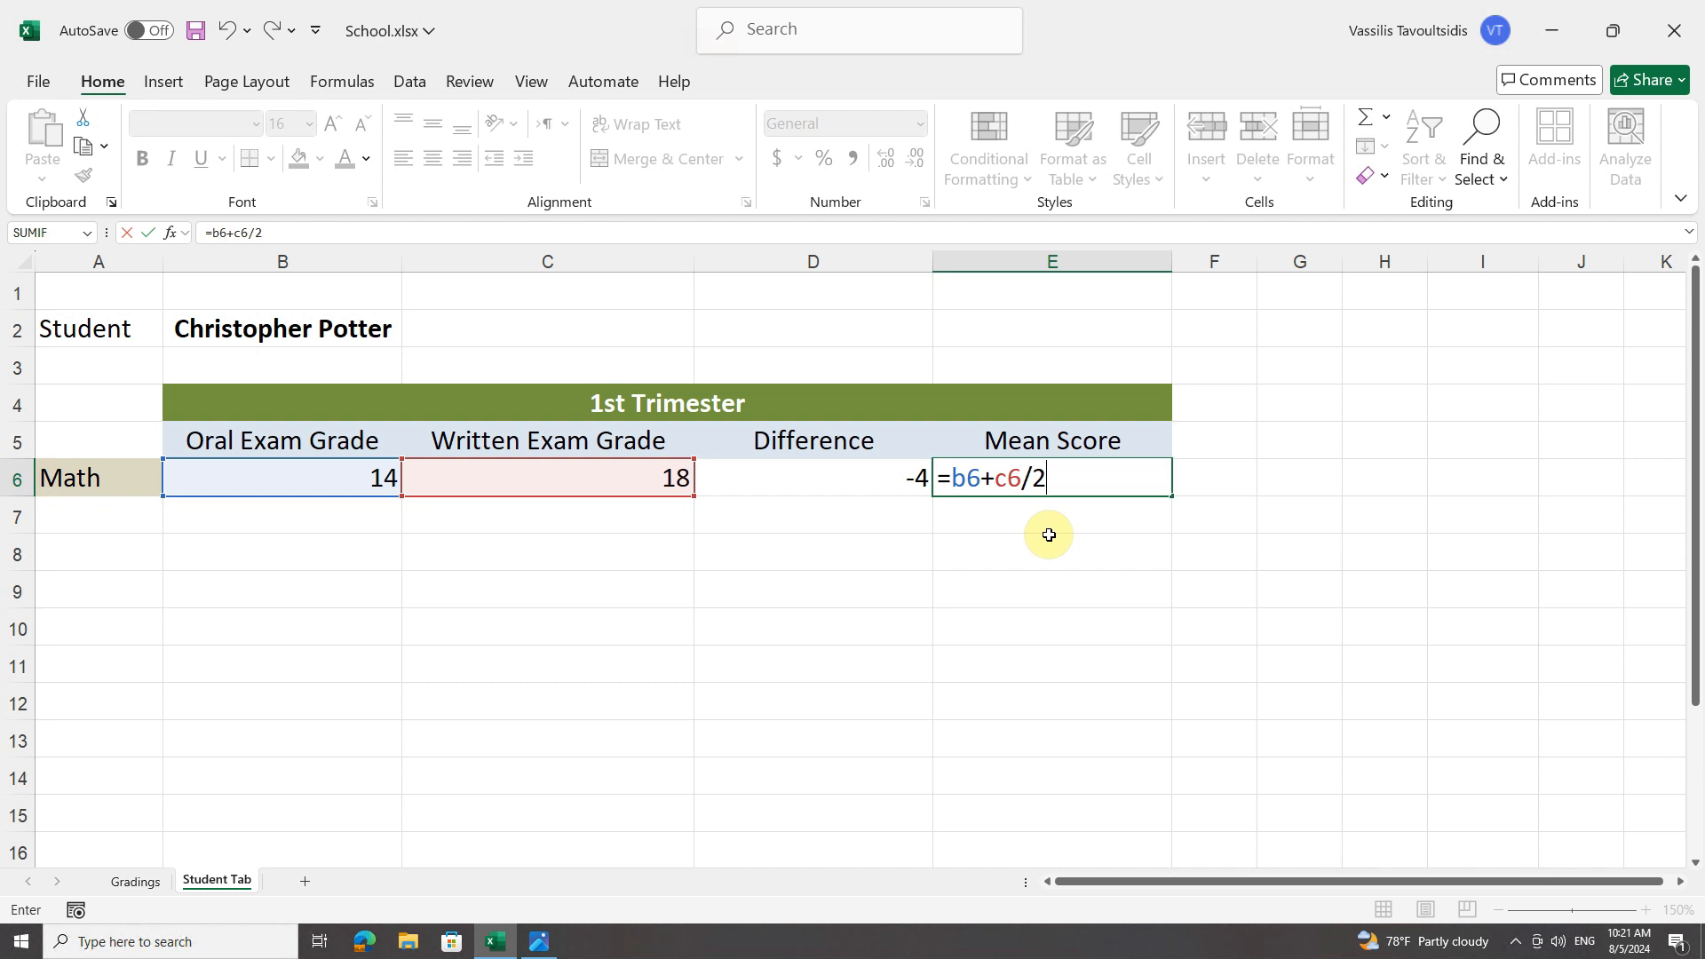
key(Return)
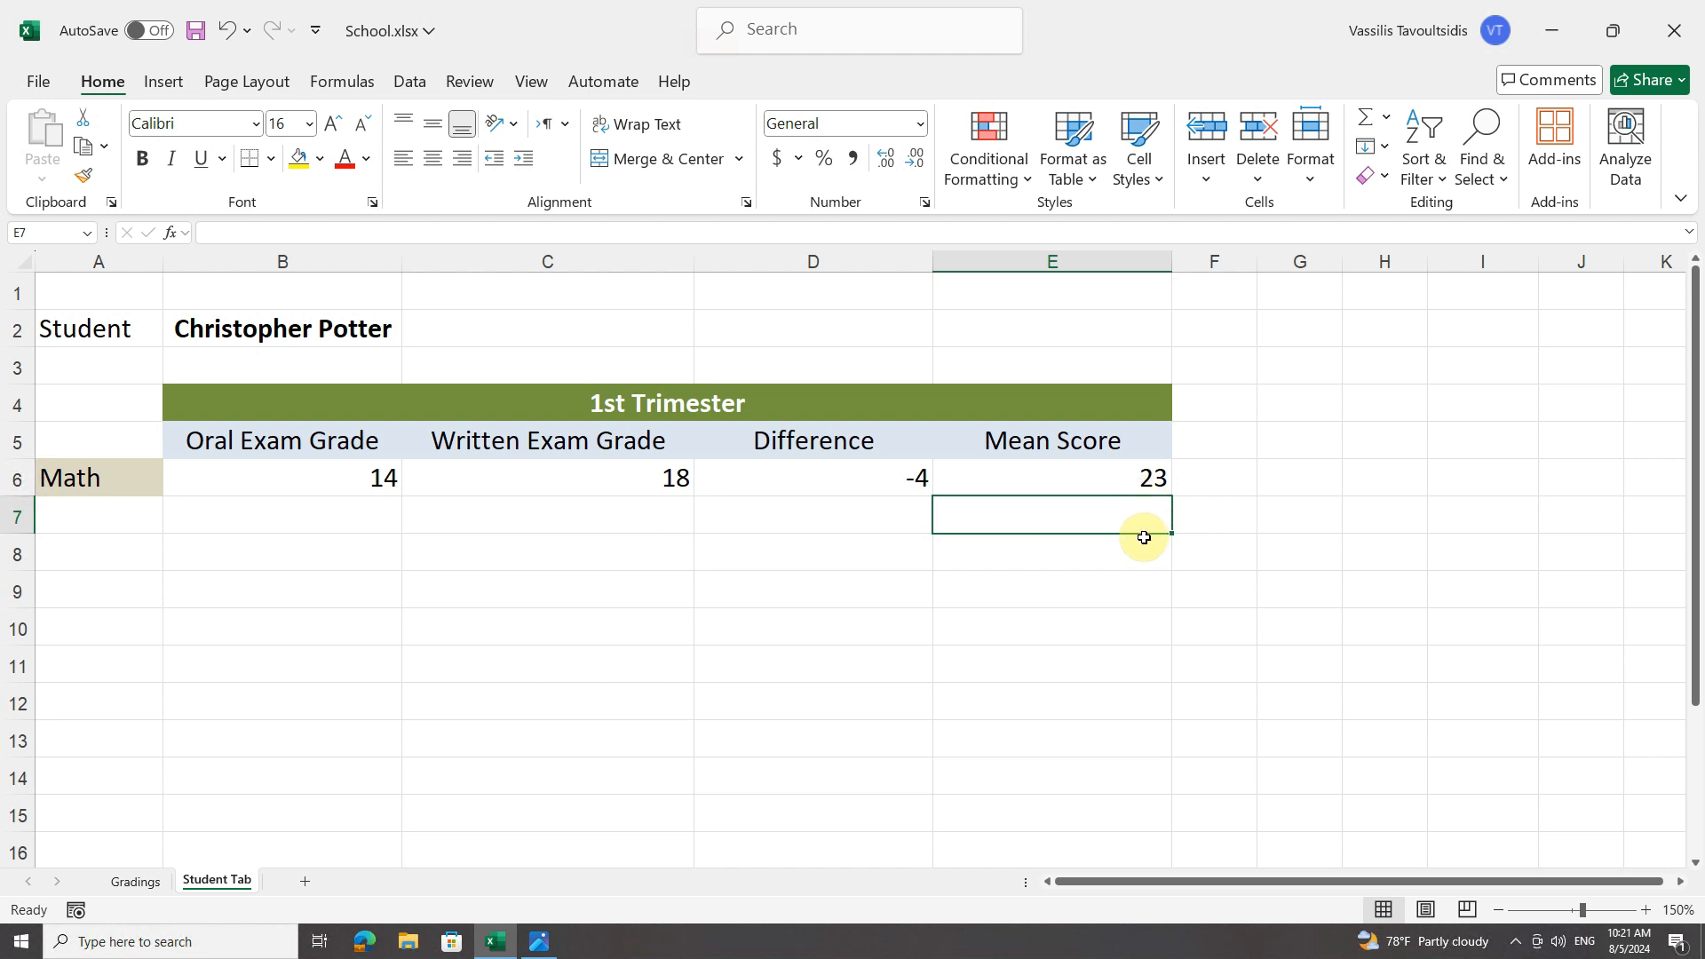
Add parentheses around the sum in the E6 mean score formula to make it =(B6+C6)/2.
double_click(1130, 484)
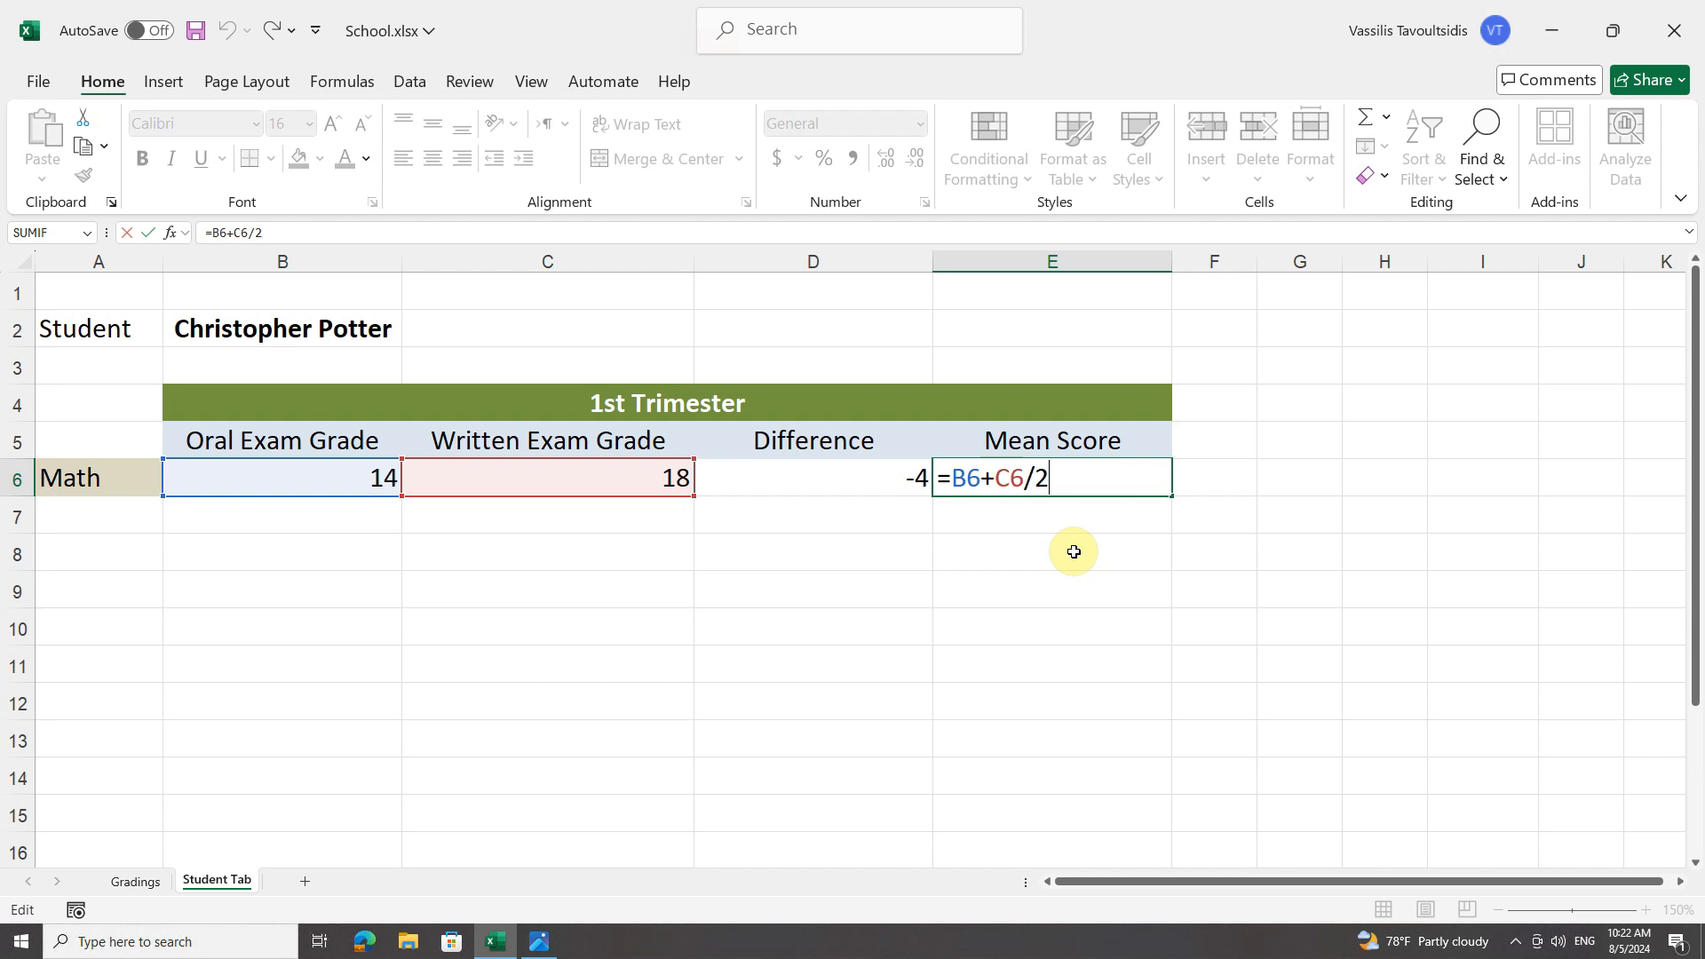
key(Left)
key(Left)
key(Left)
key(Left)
key(Left)
key(Left)
key(Left)
text(()
key(Right)
key(Right)
key(Right)
key(Right)
key(Right)
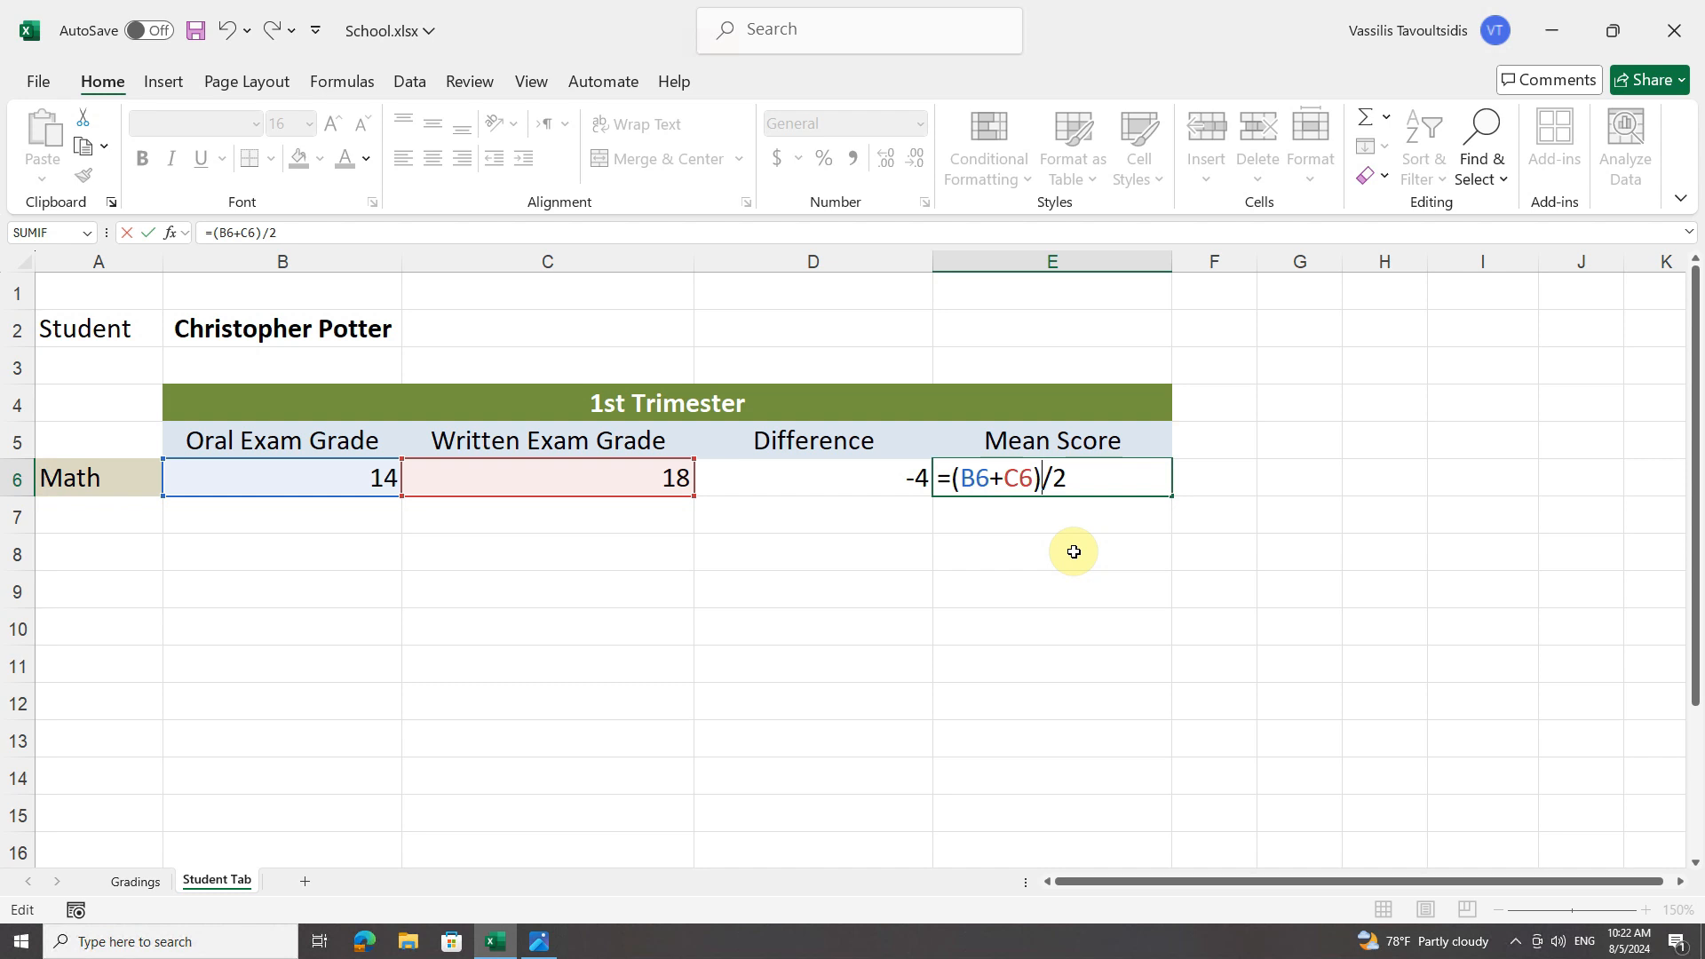
key(Return)
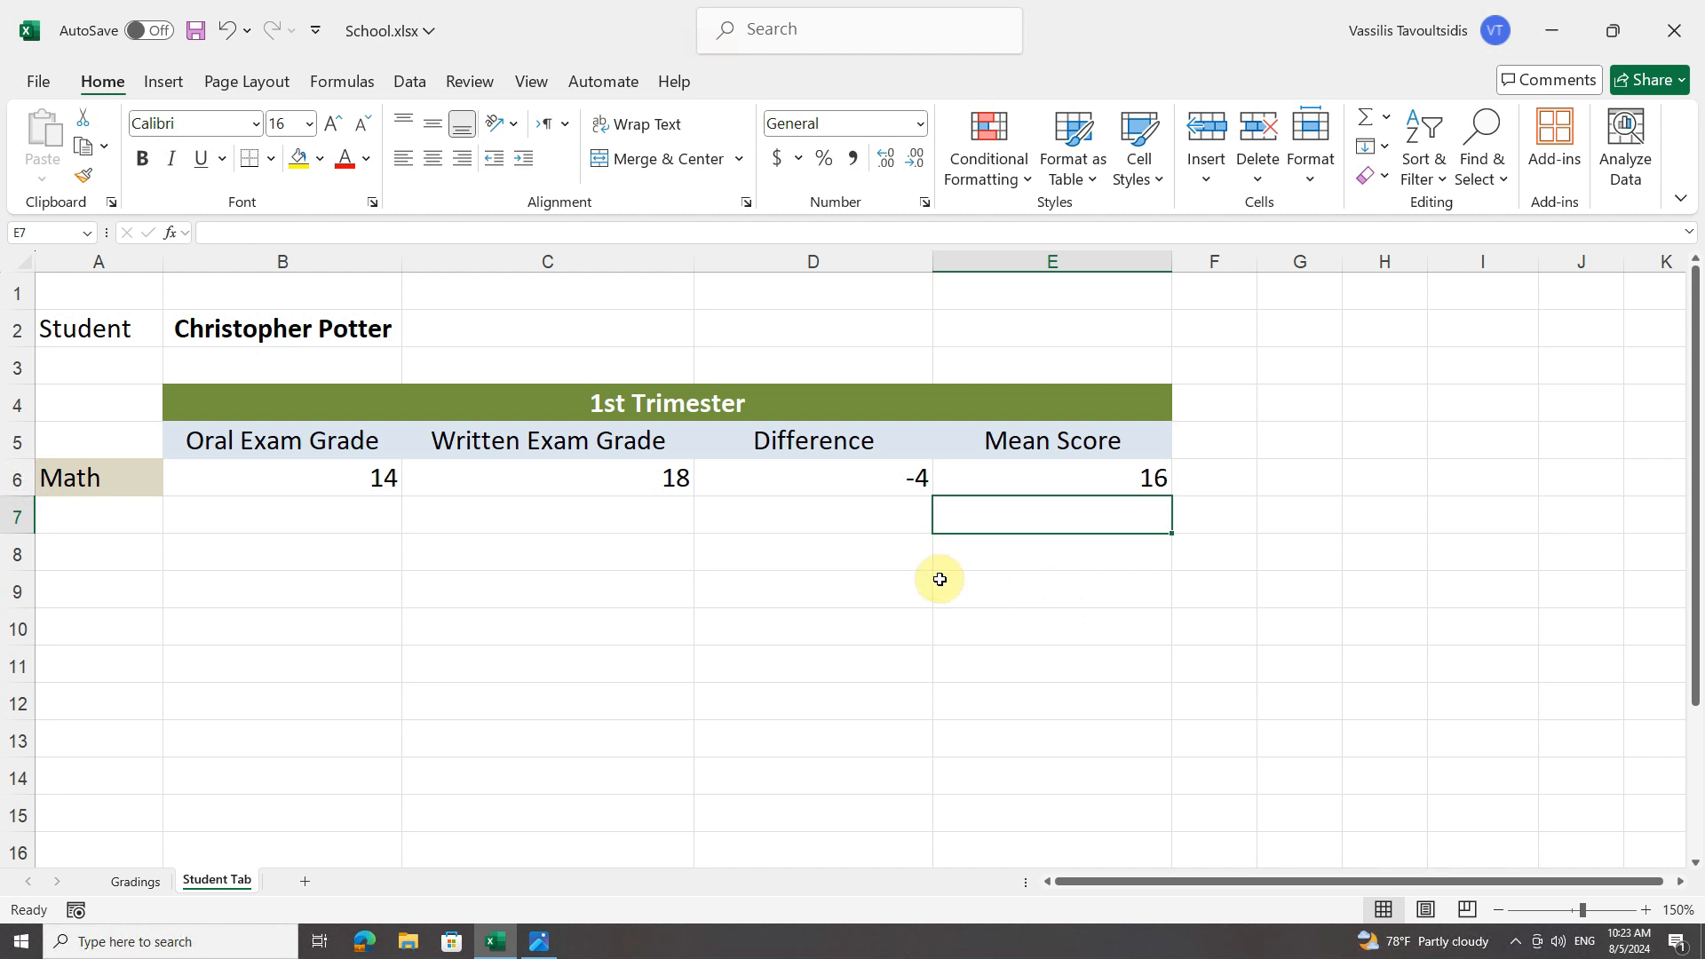
Switch to the Simple Calculations.png image in the image viewer to review the operand for each calculation.
text(=)
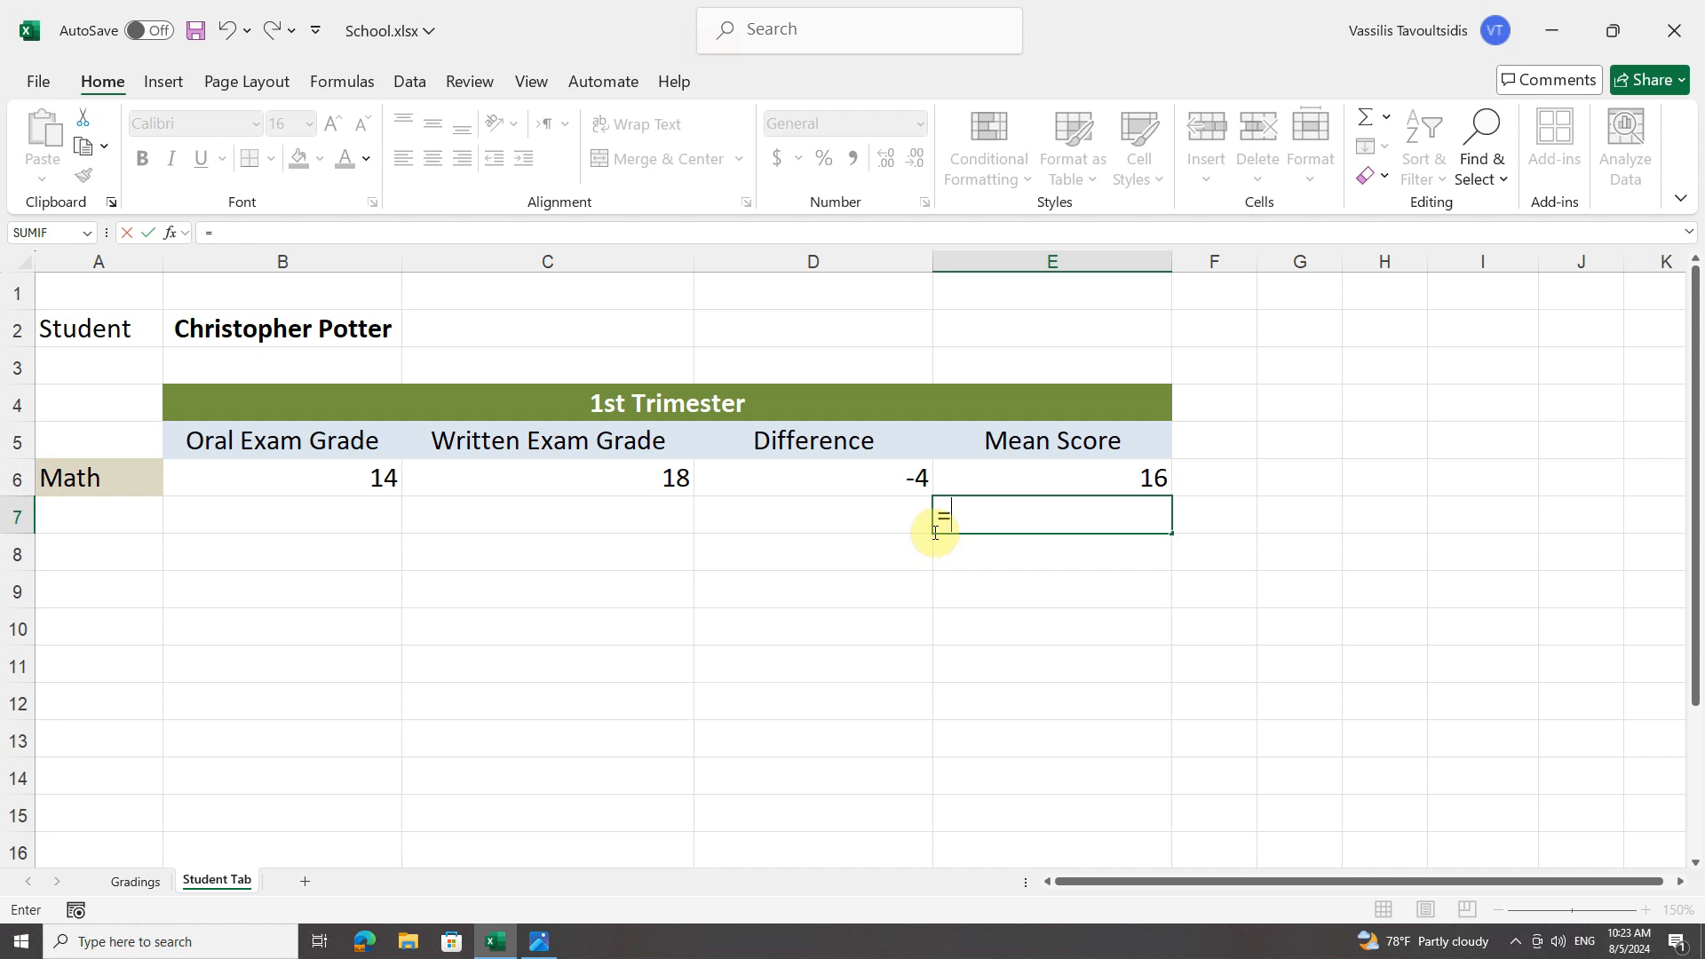
key(Escape)
click(539, 947)
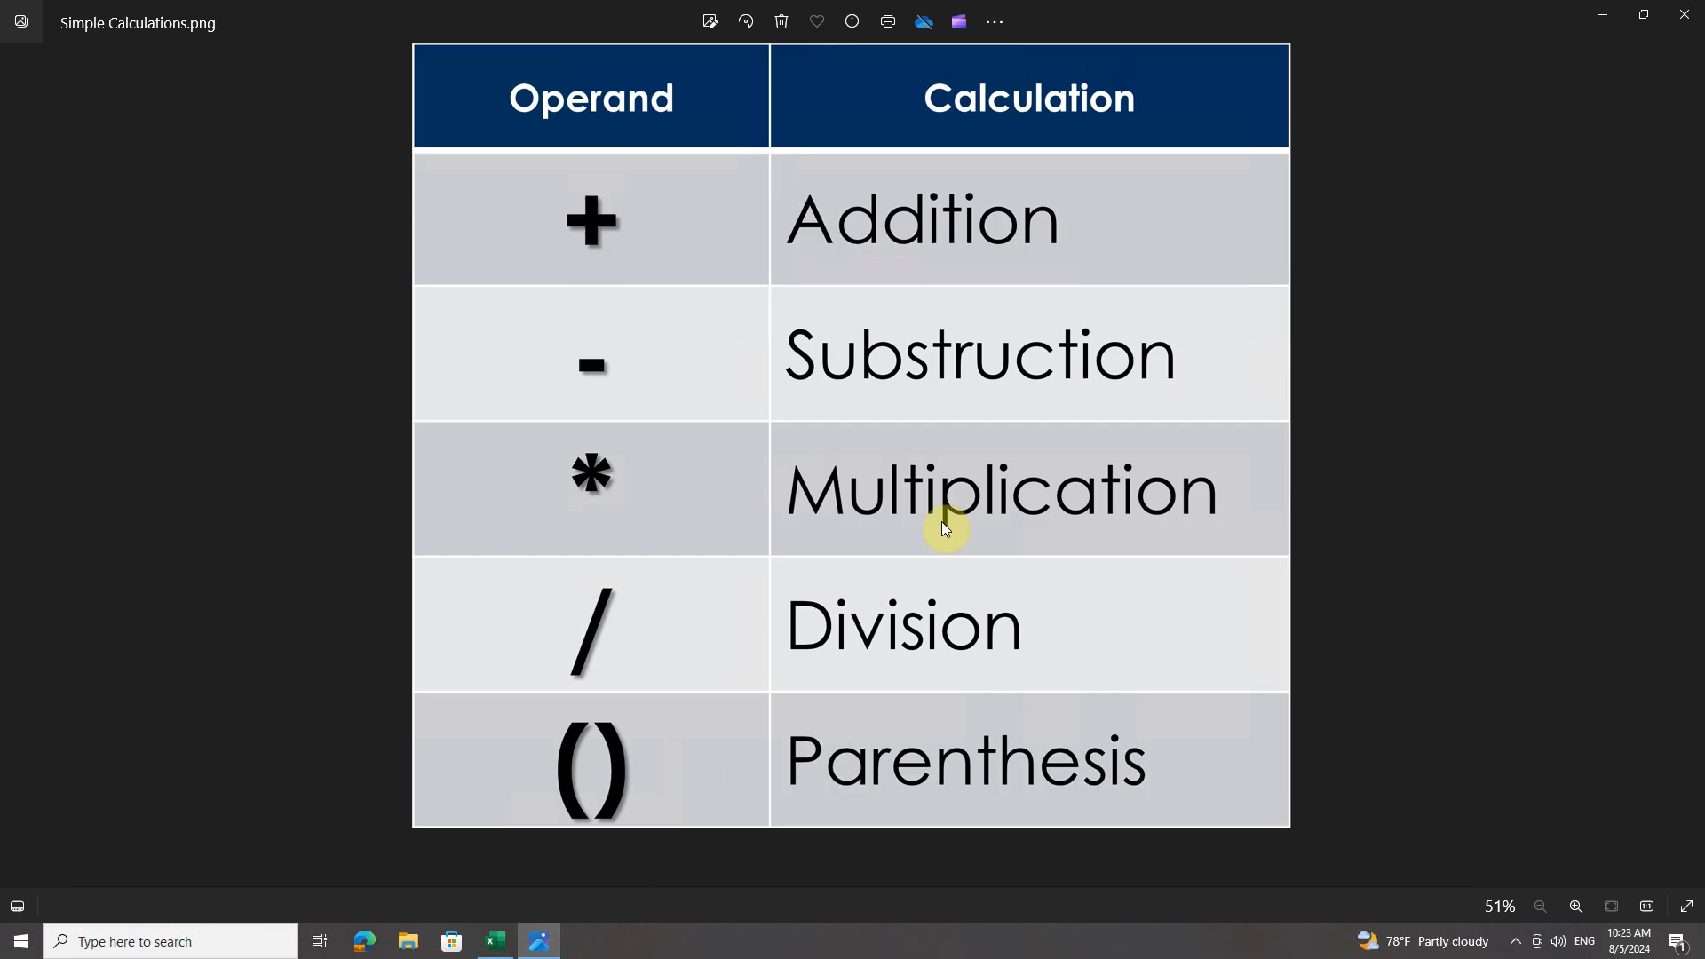